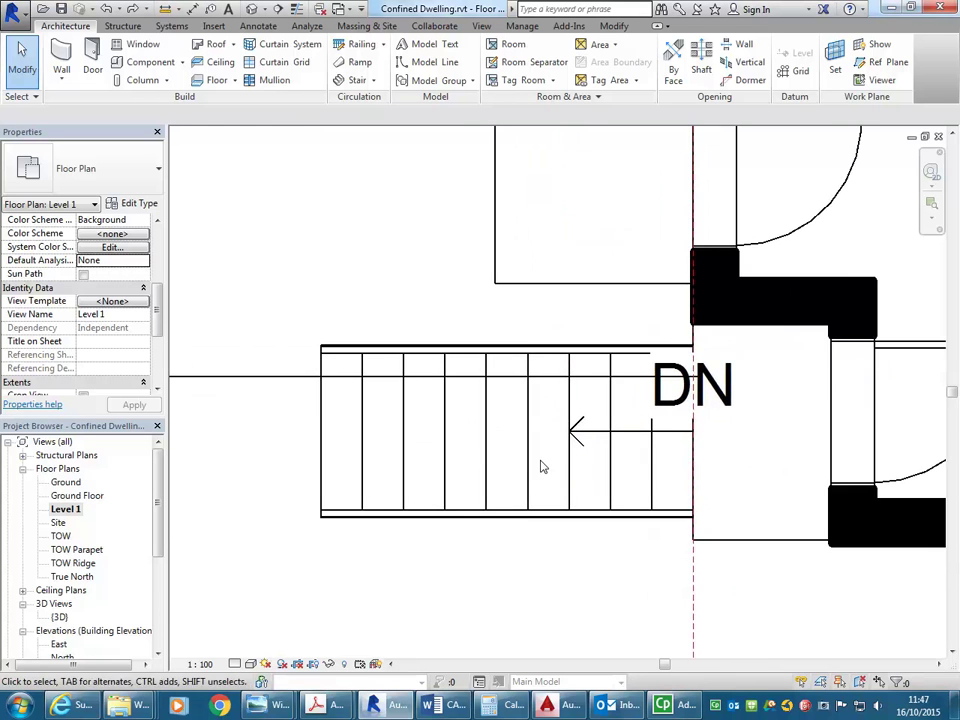
Examine the entry stair and its upper landing on the Level 1 floor plan
{"action": "scroll", "coordinate": [480, 480], "scroll_direction": "down", "scroll_amount": 2}
{"action": "middle_click_drag", "start_coordinate": [480, 480], "coordinate": [358, 471]}
{"action": "scroll", "coordinate": [400, 468], "scroll_direction": "up", "scroll_amount": 1}
{"action": "middle_click_drag", "start_coordinate": [508, 461], "coordinate": [443, 501]}
{"action": "scroll", "coordinate": [421, 486], "scroll_direction": "up", "scroll_amount": 2}
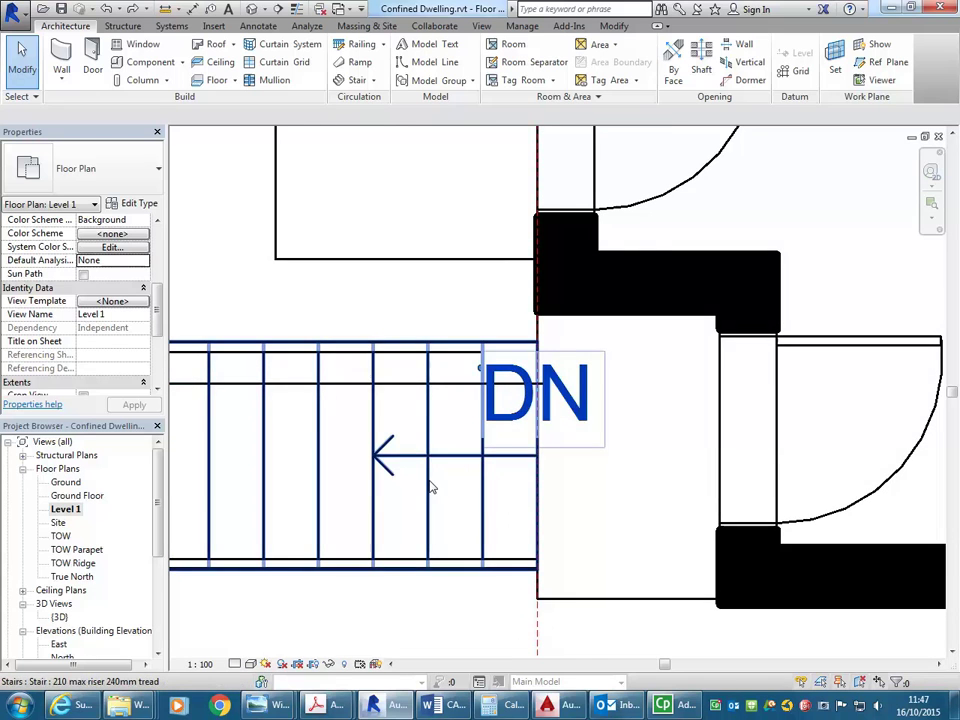
{"action": "scroll", "coordinate": [432, 487], "scroll_direction": "down", "scroll_amount": 2}
{"action": "middle_click_drag", "start_coordinate": [432, 487], "coordinate": [590, 471]}
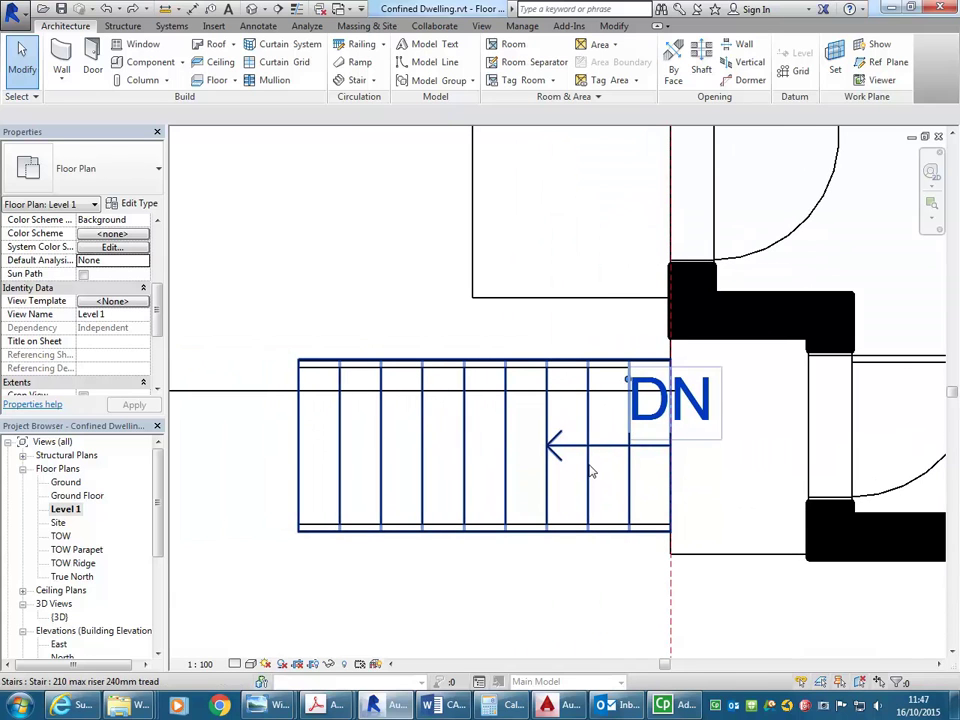
{"action": "middle_click_drag", "start_coordinate": [347, 437], "coordinate": [369, 519]}
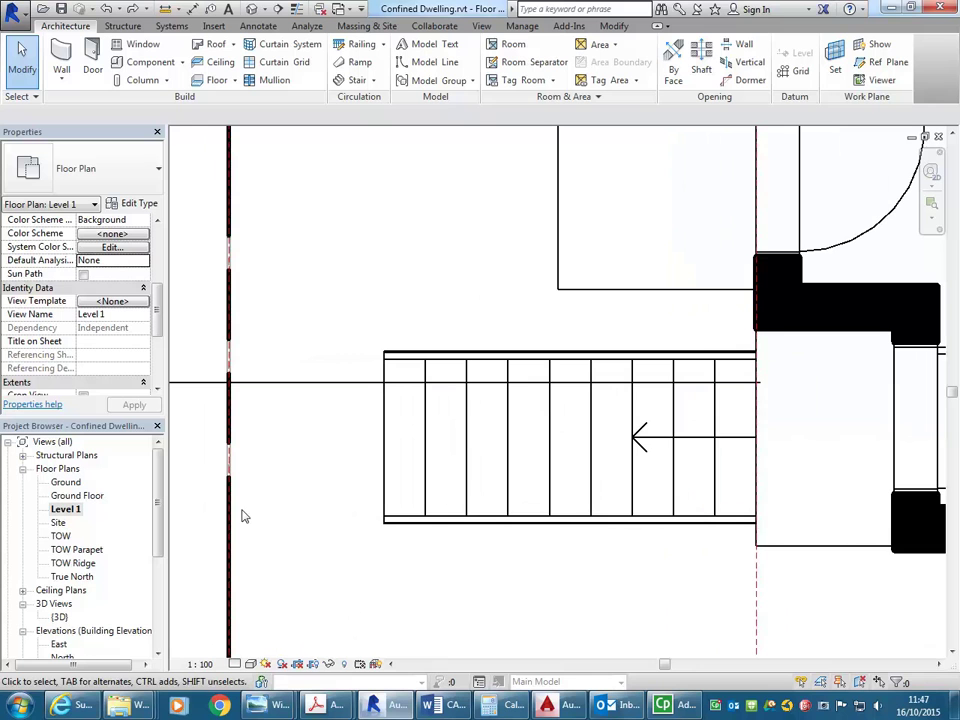
{"action": "scroll", "coordinate": [611, 411], "scroll_direction": "up", "scroll_amount": 1}
{"action": "middle_click_drag", "start_coordinate": [611, 411], "coordinate": [420, 488]}
Set the width of the entry stair to 1060
{"action": "left_click", "coordinate": [492, 487]}
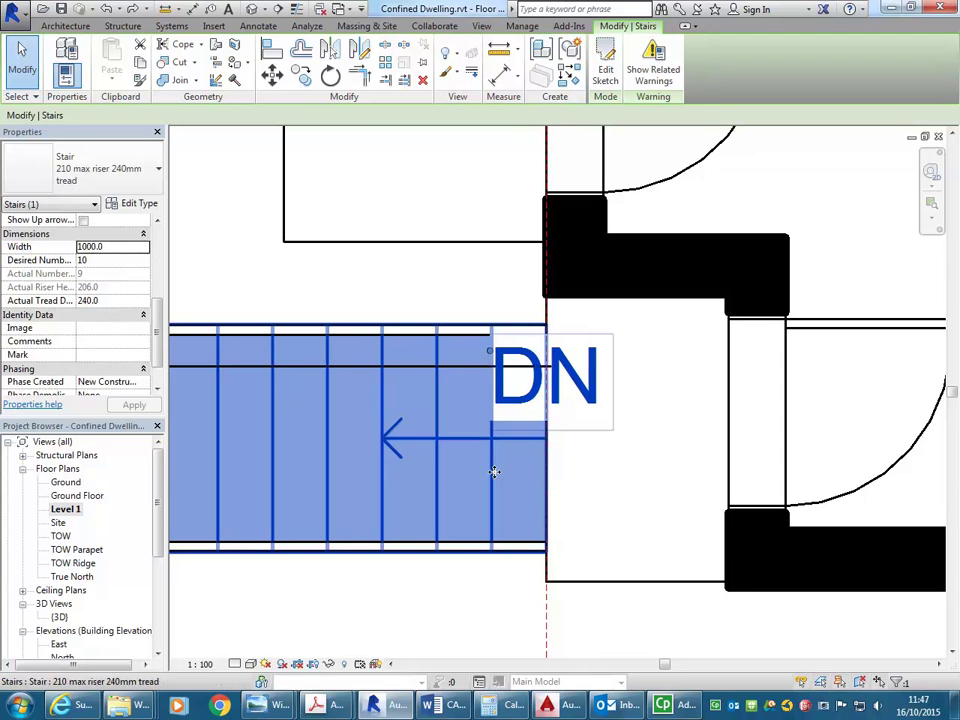
{"action": "scroll", "coordinate": [155, 320], "scroll_direction": "up", "scroll_amount": 4}
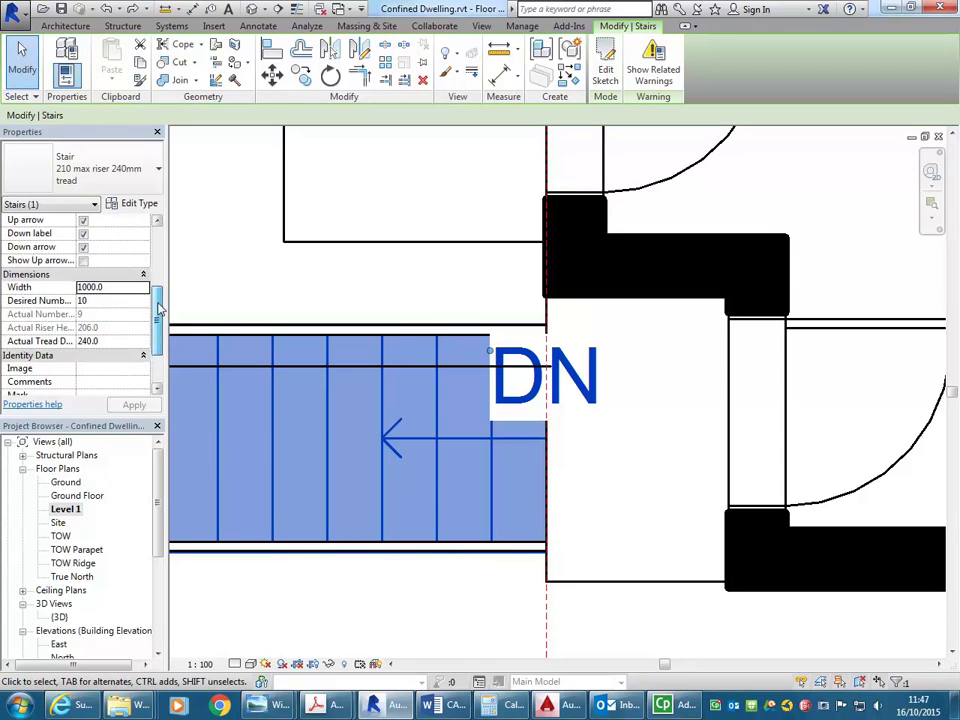
{"action": "scroll", "coordinate": [155, 320], "scroll_direction": "down", "scroll_amount": 3}
{"action": "scroll", "coordinate": [155, 320], "scroll_direction": "down", "scroll_amount": 3}
{"action": "scroll", "coordinate": [155, 320], "scroll_direction": "up", "scroll_amount": 5}
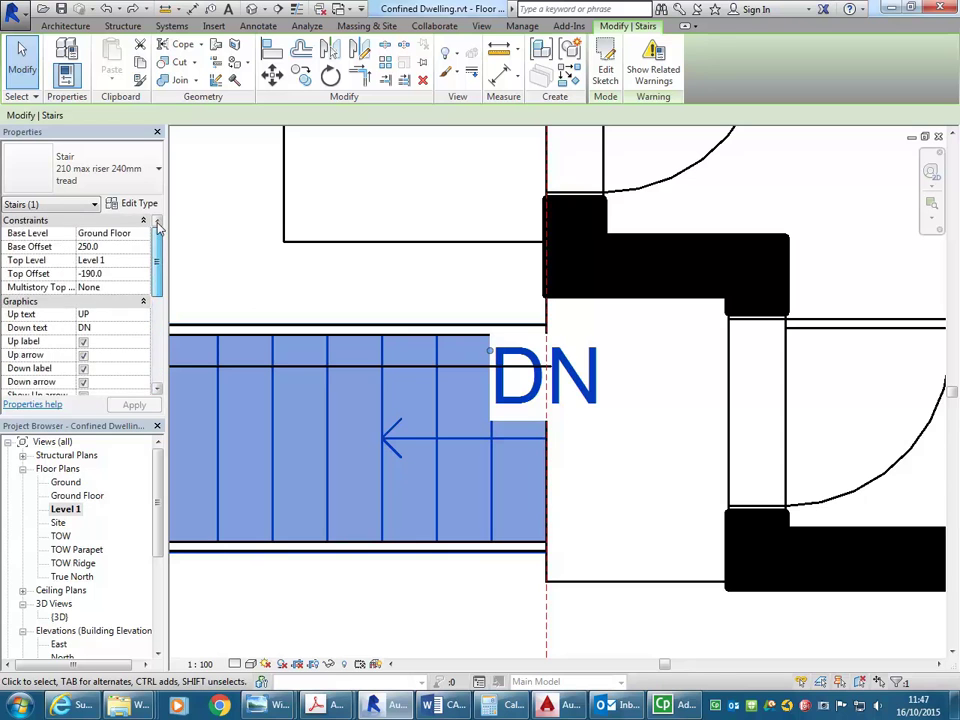
{"action": "scroll", "coordinate": [145, 315], "scroll_direction": "down", "scroll_amount": 3}
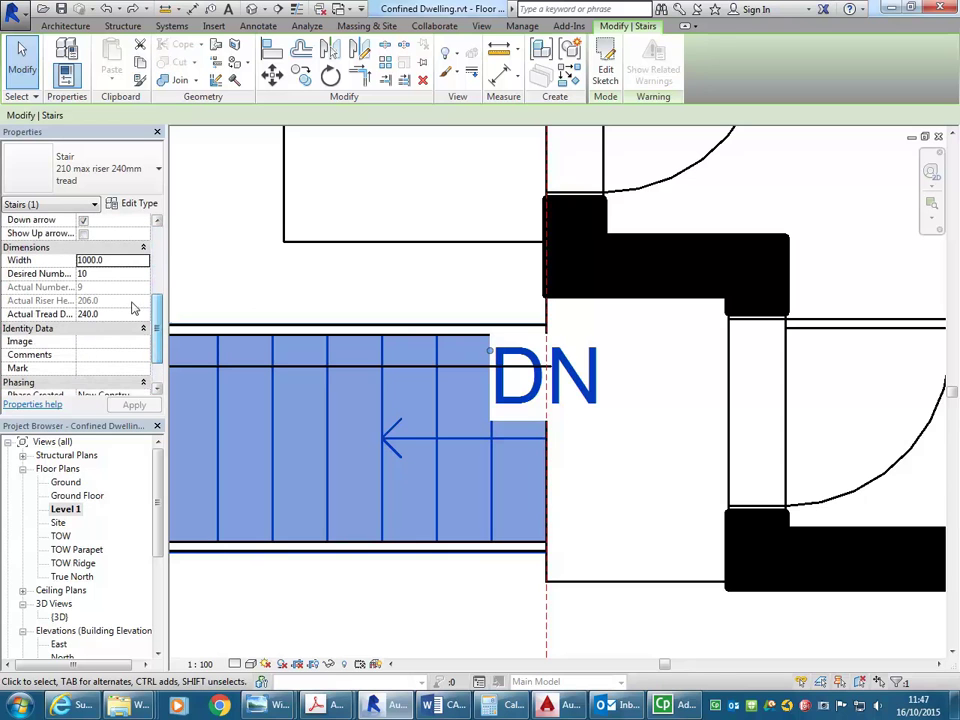
{"action": "left_click", "coordinate": [100, 262]}
{"action": "double_click", "coordinate": [113, 261]}
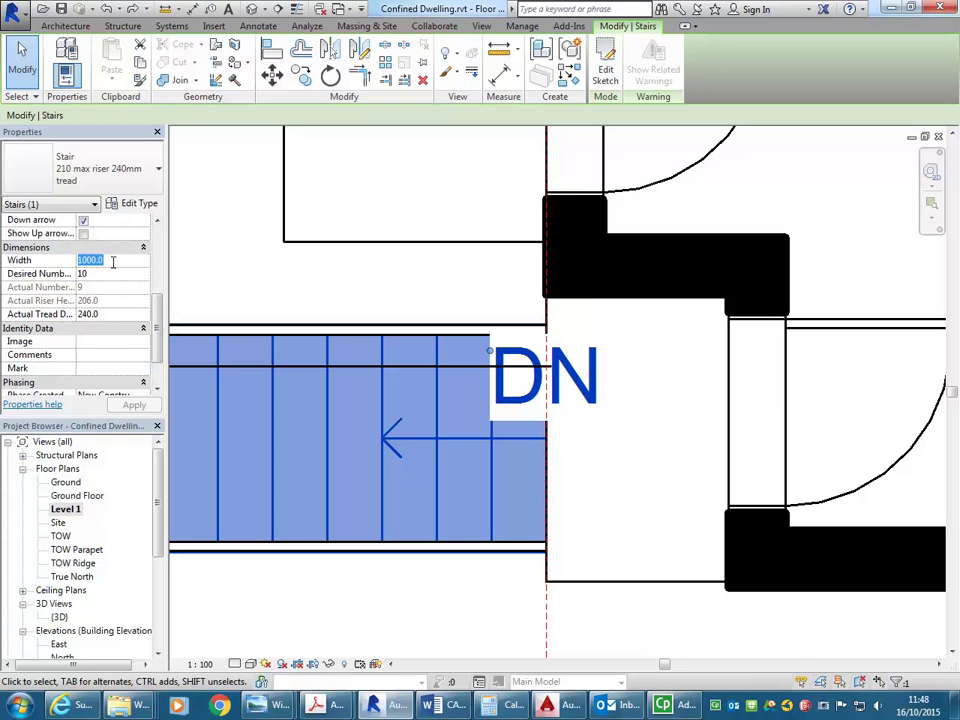
{"action": "type", "text": "10"}
{"action": "key", "text": "Return"}
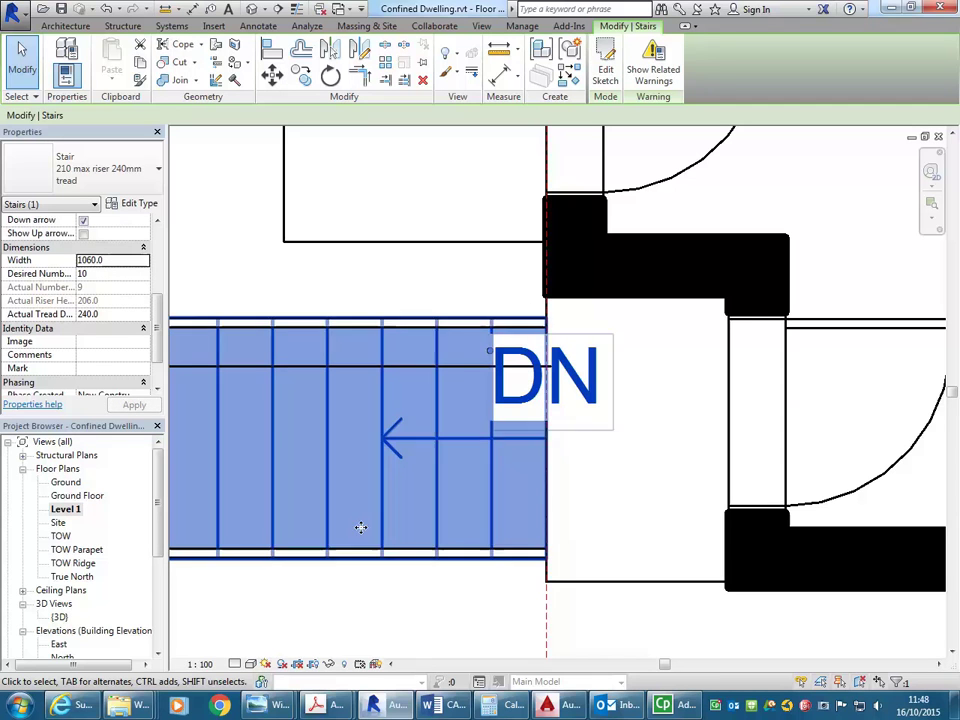
Check the stair and side wall dimensions on the step 4 plan in terrace house setup drawing.pdf, then return to the Revit model
{"action": "mouse_move", "coordinate": [322, 705]}
{"action": "left_click", "coordinate": [240, 622]}
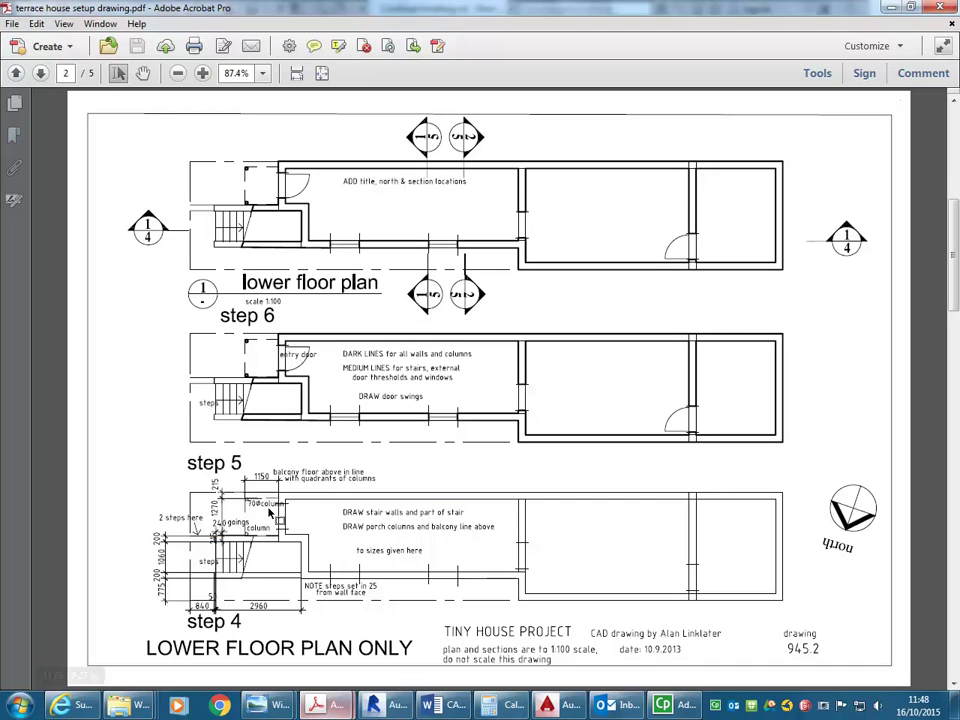
{"action": "scroll", "coordinate": [267, 662], "scroll_direction": "up", "scroll_amount": 1, "text": "ctrl"}
{"action": "scroll", "coordinate": [142, 590], "scroll_direction": "up", "scroll_amount": 5, "text": "ctrl"}
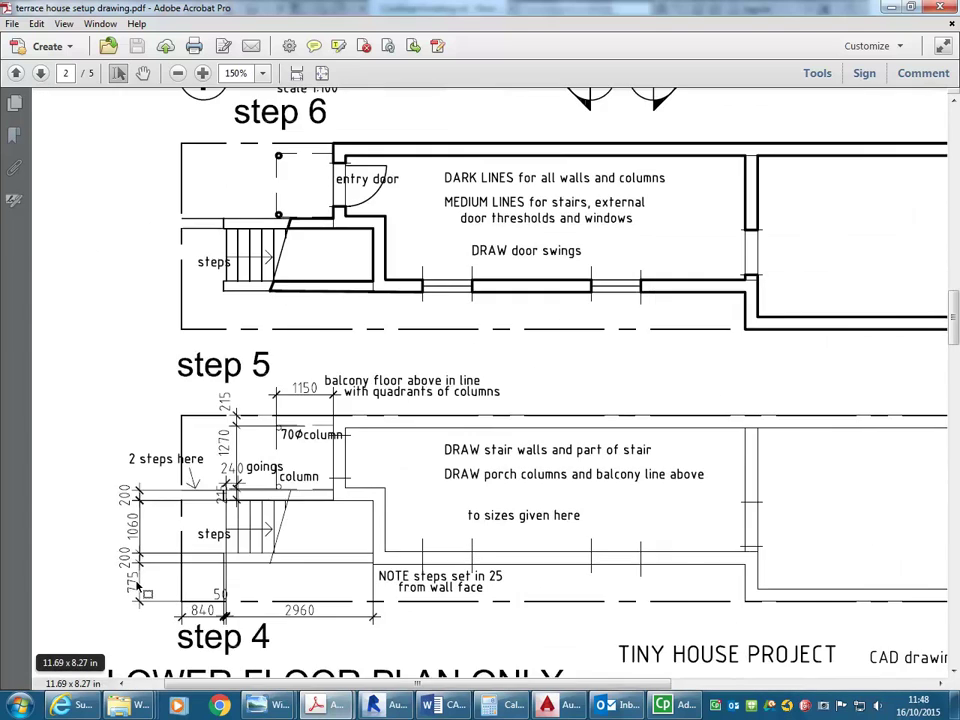
{"action": "scroll", "coordinate": [142, 590], "scroll_direction": "down", "scroll_amount": 3, "text": "ctrl"}
{"action": "scroll", "coordinate": [147, 498], "scroll_direction": "up", "scroll_amount": 1, "text": "ctrl"}
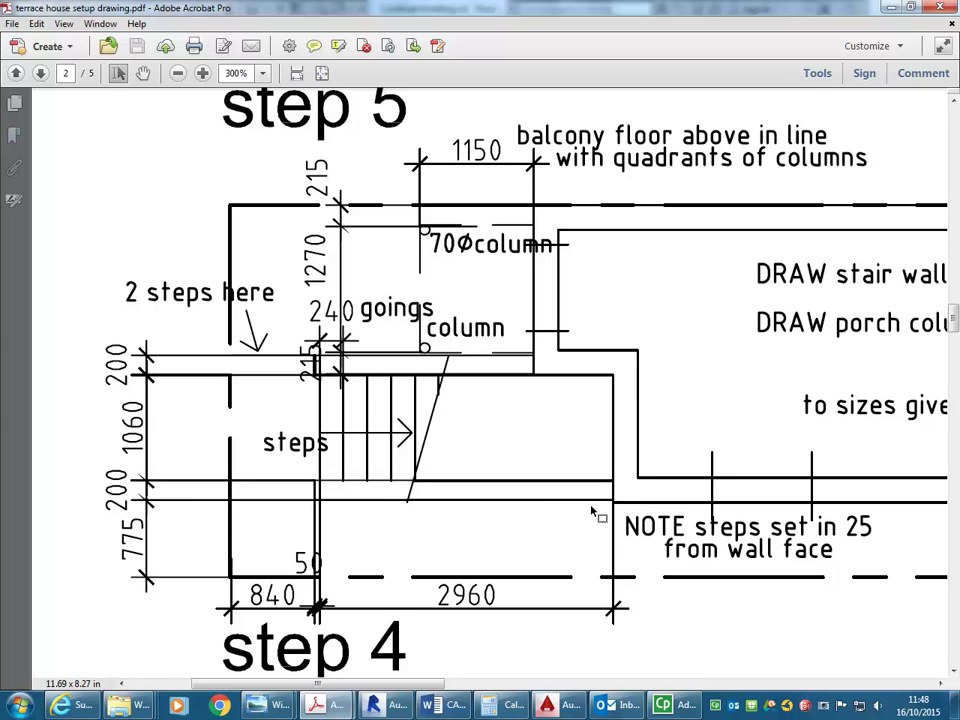
{"action": "left_click", "coordinate": [891, 8]}
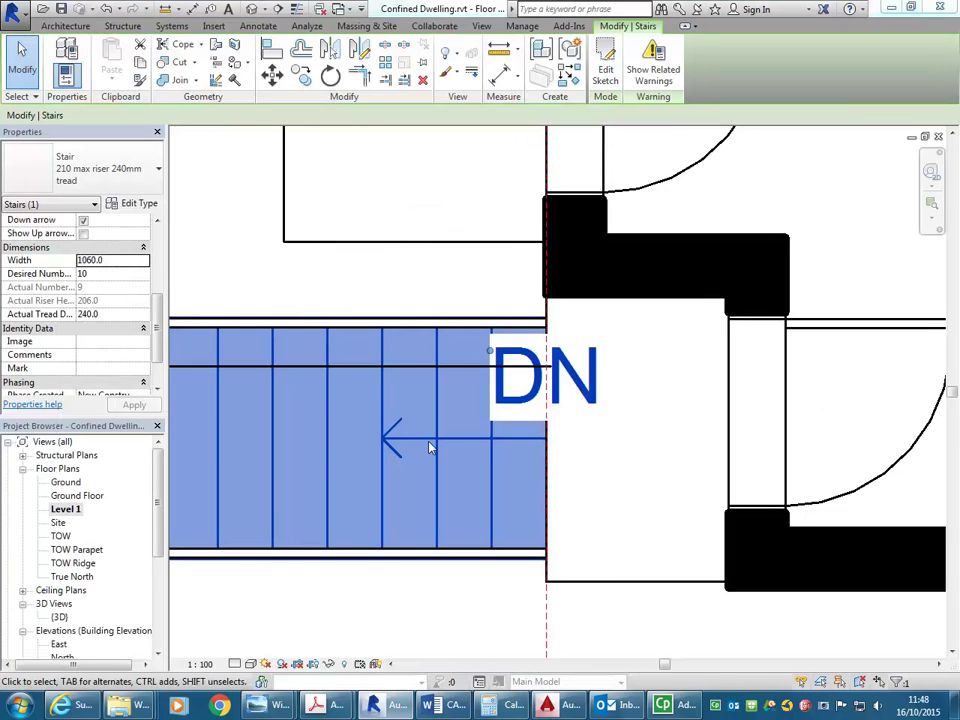
Move the stair vertically in plan so its upper right corner meets the lower corner of the entry wall
{"action": "scroll", "coordinate": [410, 444], "scroll_direction": "up", "scroll_amount": 5}
{"action": "scroll", "coordinate": [440, 350], "scroll_direction": "down", "scroll_amount": 1}
{"action": "middle_click_drag", "start_coordinate": [454, 336], "coordinate": [364, 347]}
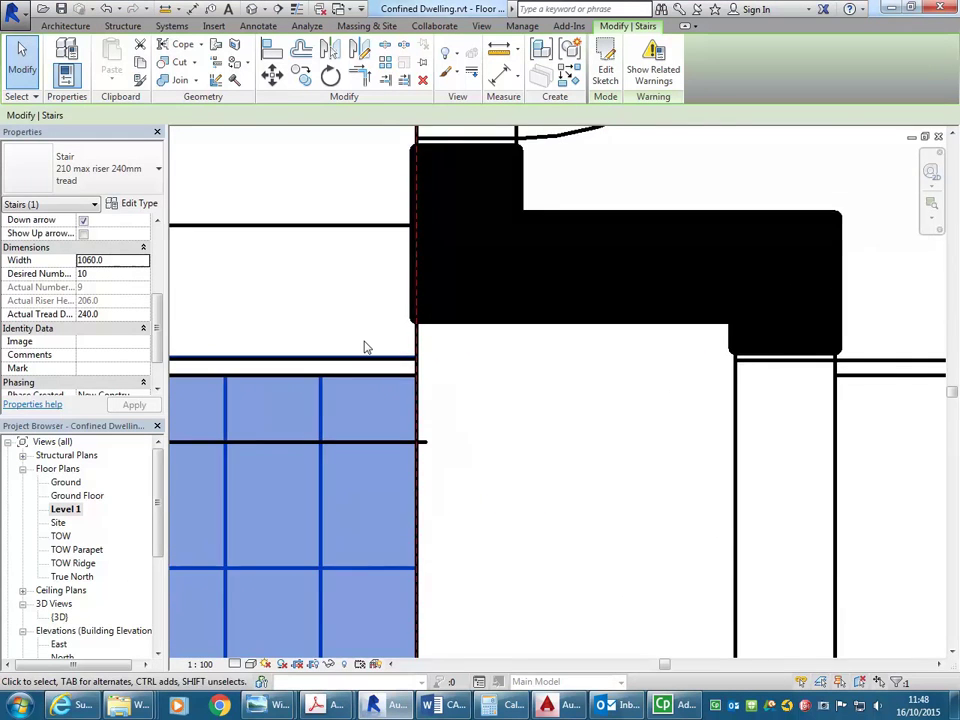
{"action": "scroll", "coordinate": [313, 441], "scroll_direction": "up", "scroll_amount": 2}
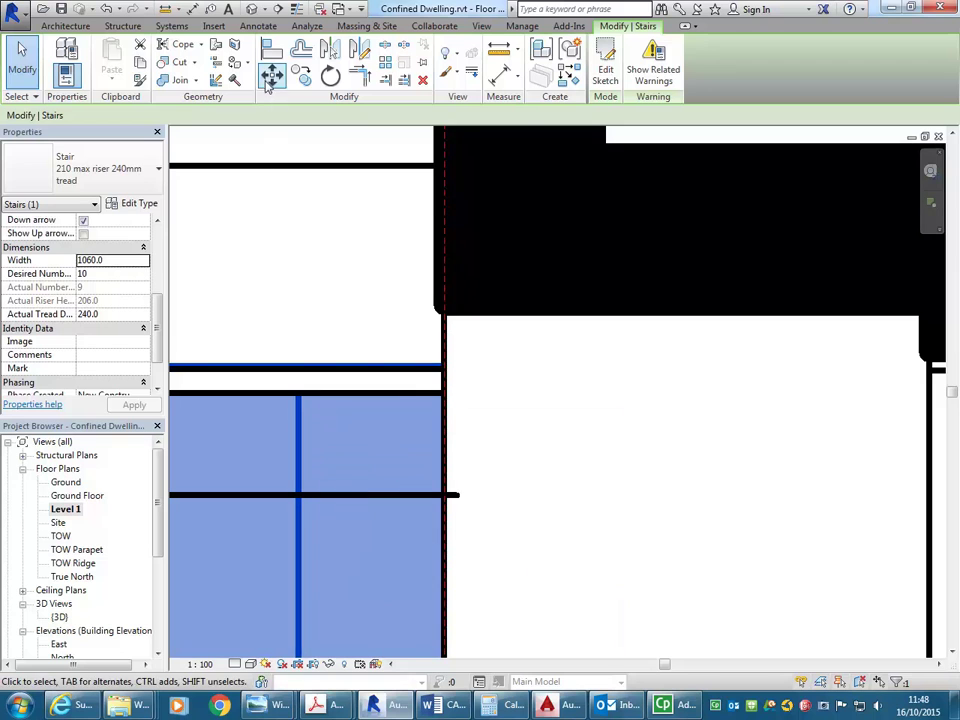
{"action": "key", "text": "m"}
{"action": "key", "text": "v"}
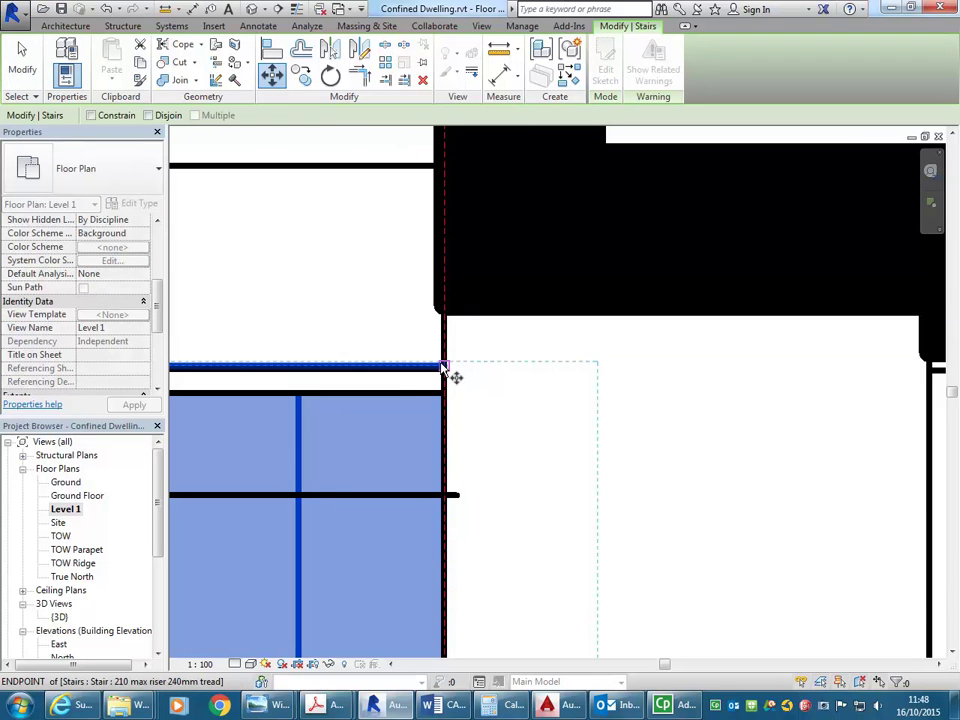
{"action": "left_click", "coordinate": [443, 368]}
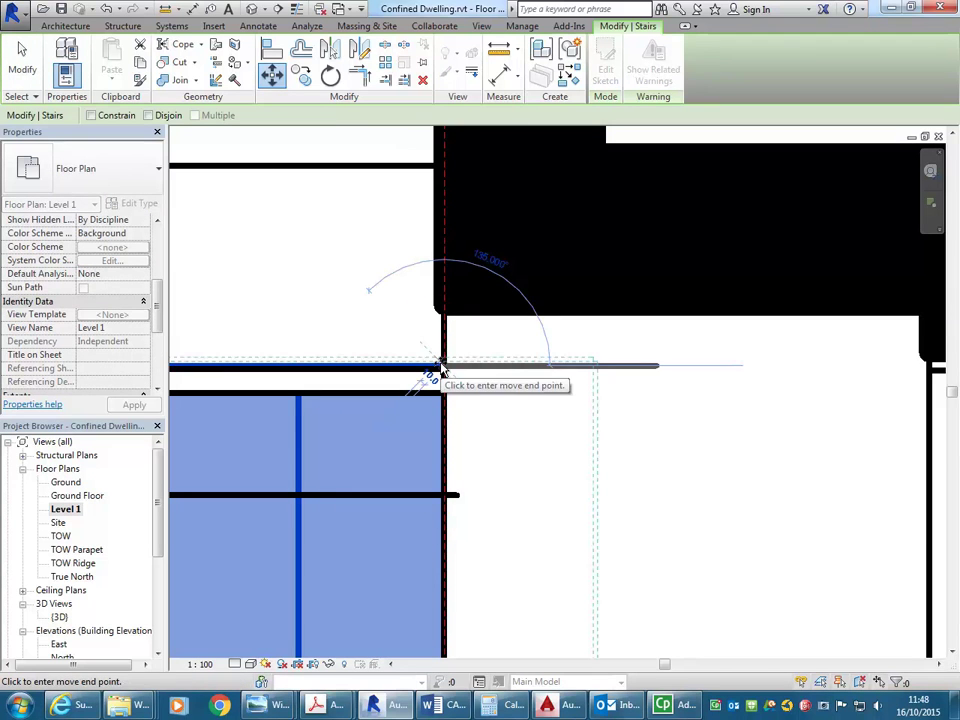
{"action": "left_click", "coordinate": [443, 307]}
{"action": "scroll", "coordinate": [450, 312], "scroll_direction": "down", "scroll_amount": 3}
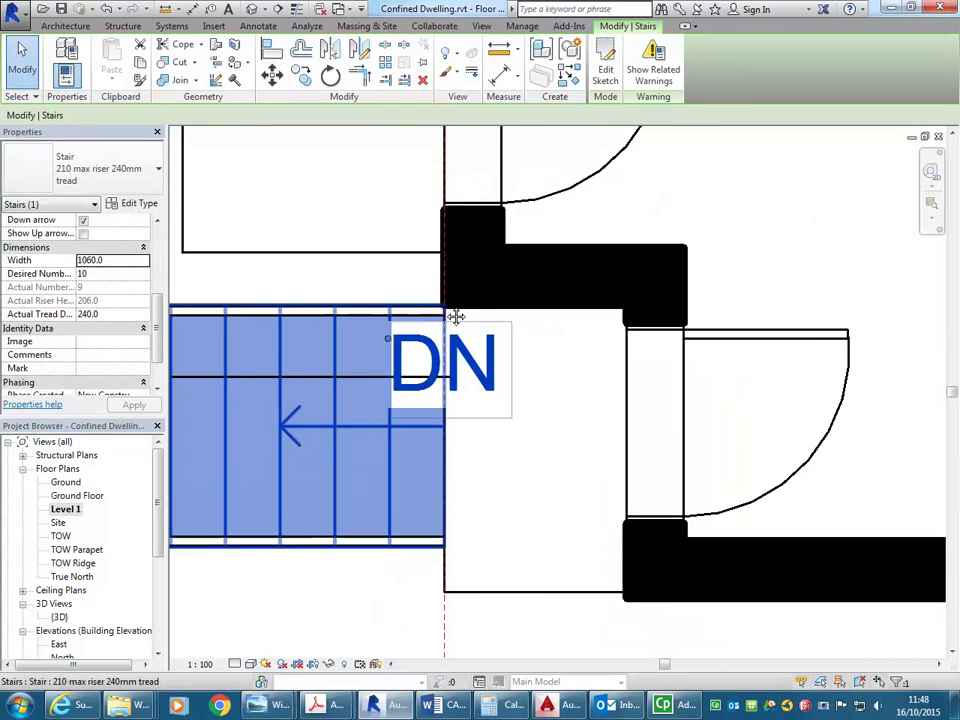
Measure the distance from the stair's lower right corner to the landing floor's lower left corner
{"action": "middle_click_drag", "start_coordinate": [454, 317], "coordinate": [445, 225]}
{"action": "scroll", "coordinate": [435, 450], "scroll_direction": "up", "scroll_amount": 4}
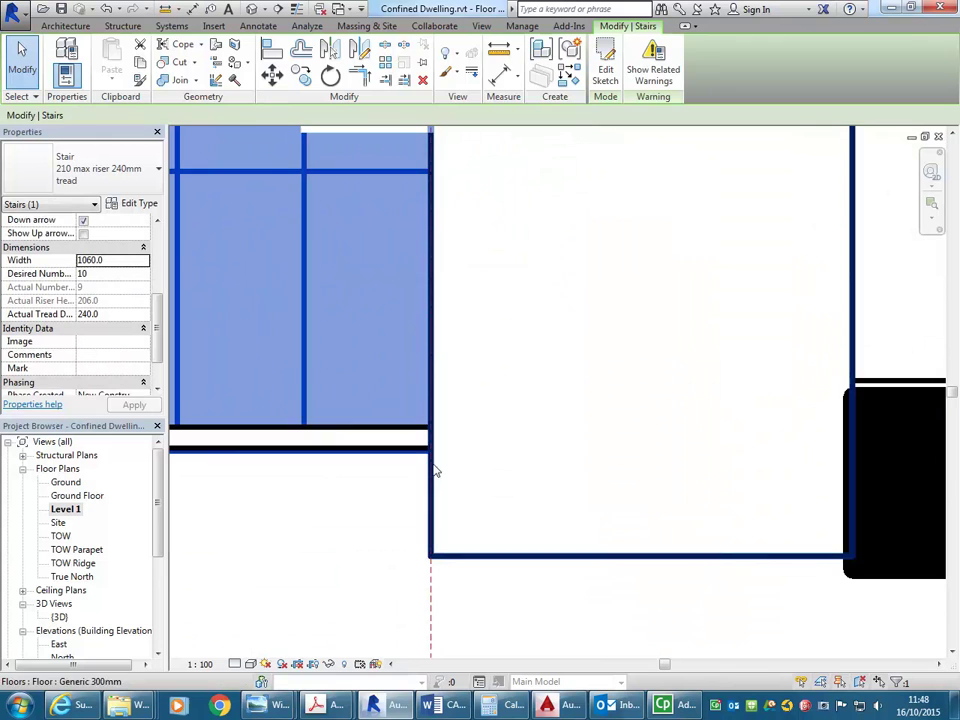
{"action": "left_click", "coordinate": [498, 55]}
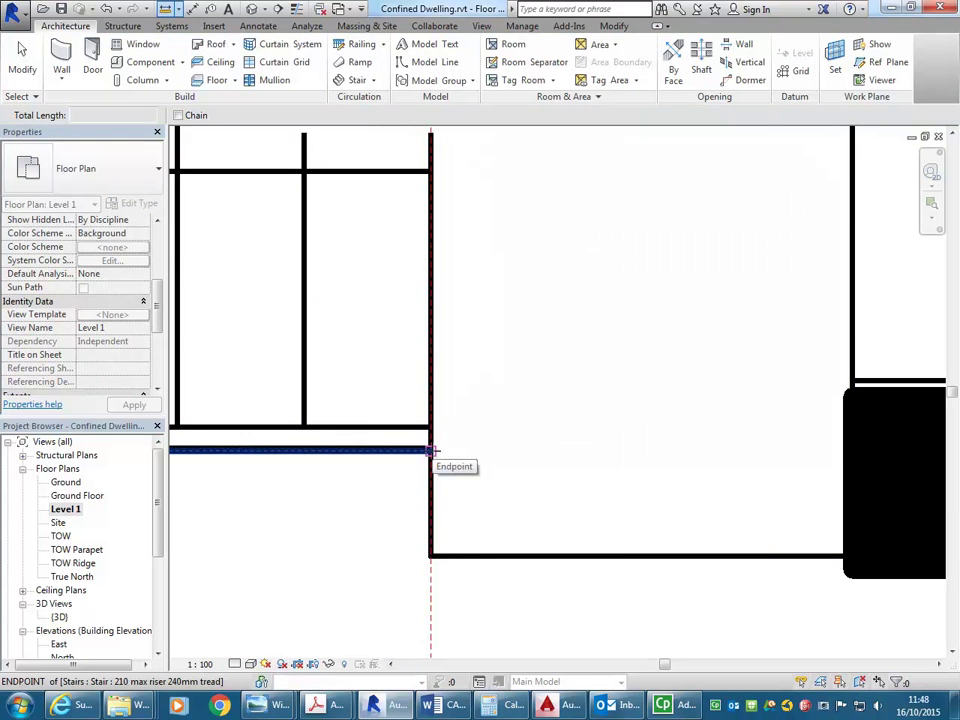
{"action": "left_click", "coordinate": [432, 450]}
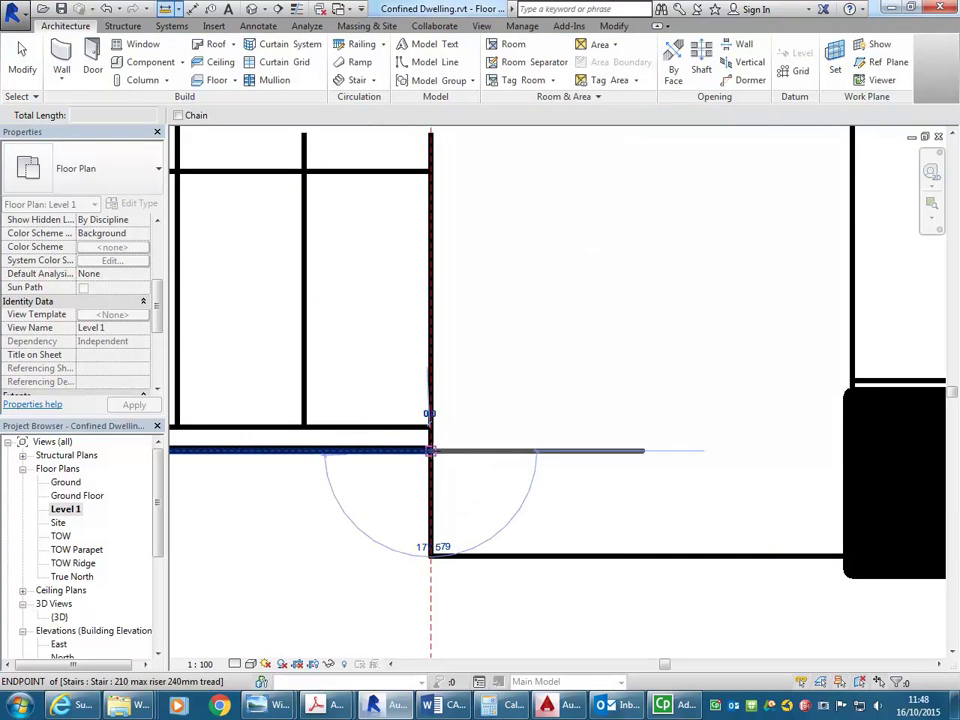
{"action": "left_click", "coordinate": [431, 555]}
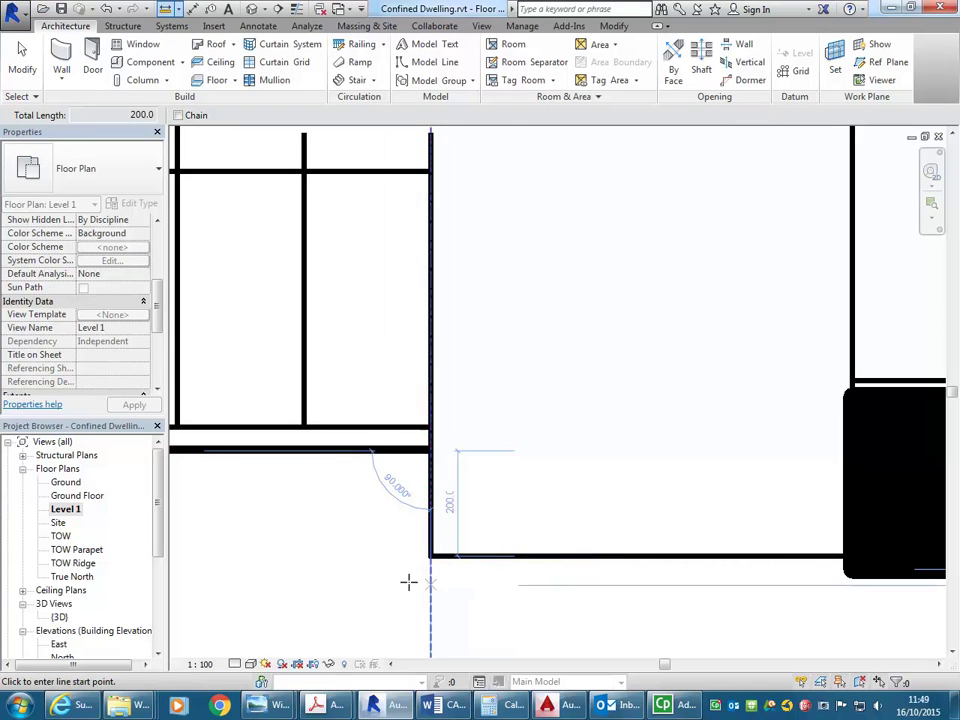
{"action": "scroll", "coordinate": [399, 414], "scroll_direction": "down", "scroll_amount": 2}
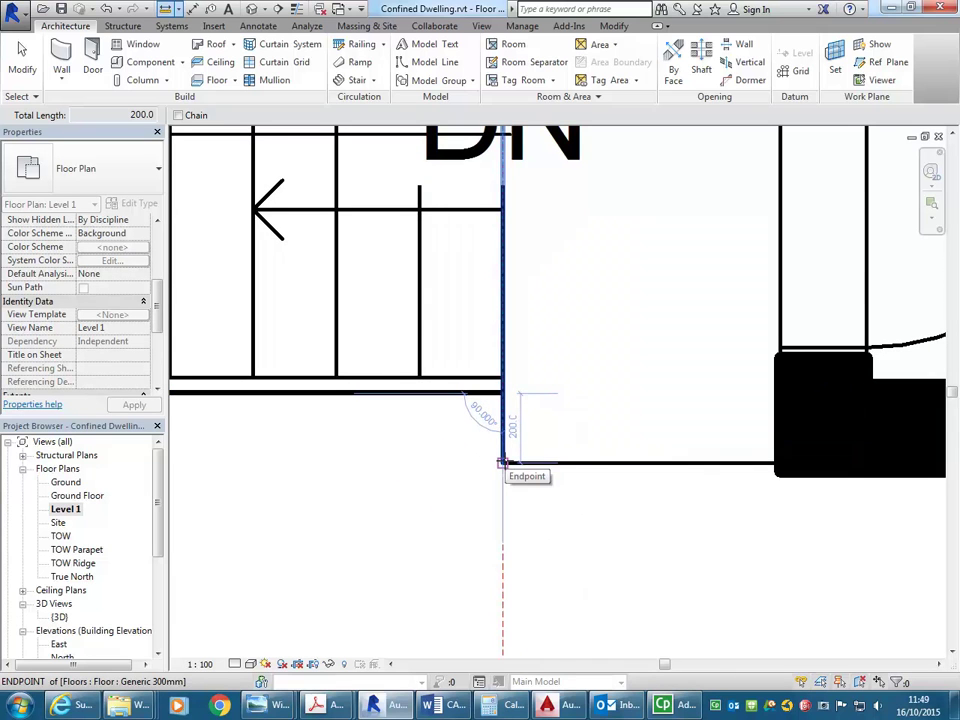
{"action": "scroll", "coordinate": [501, 463], "scroll_direction": "down", "scroll_amount": 2}
{"action": "middle_click_drag", "start_coordinate": [499, 495], "coordinate": [615, 481]}
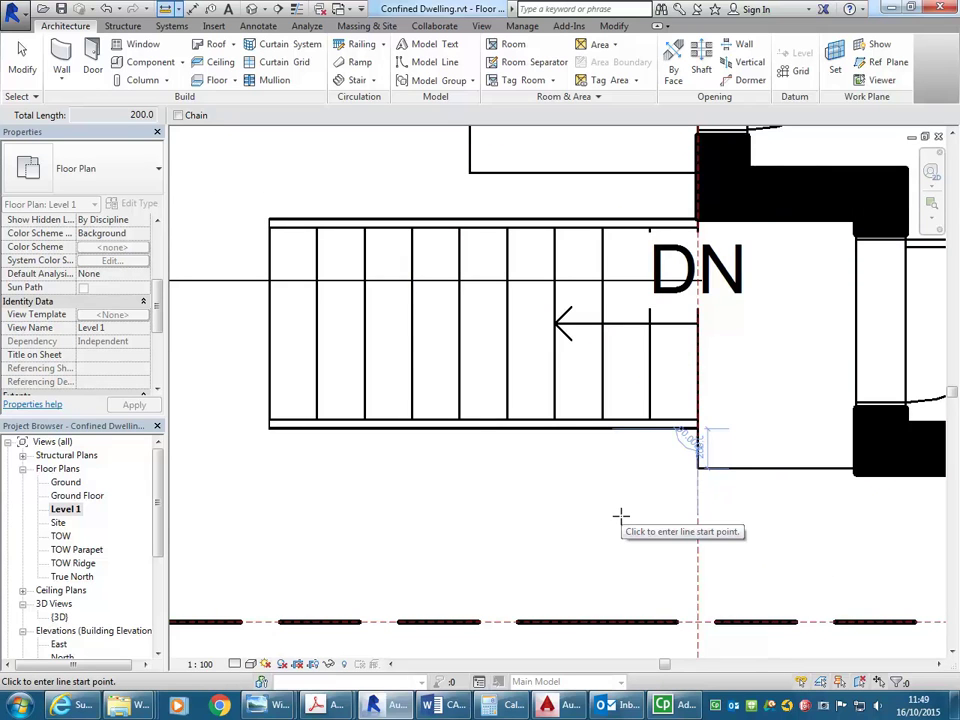
{"action": "middle_click_drag", "start_coordinate": [597, 537], "coordinate": [576, 542]}
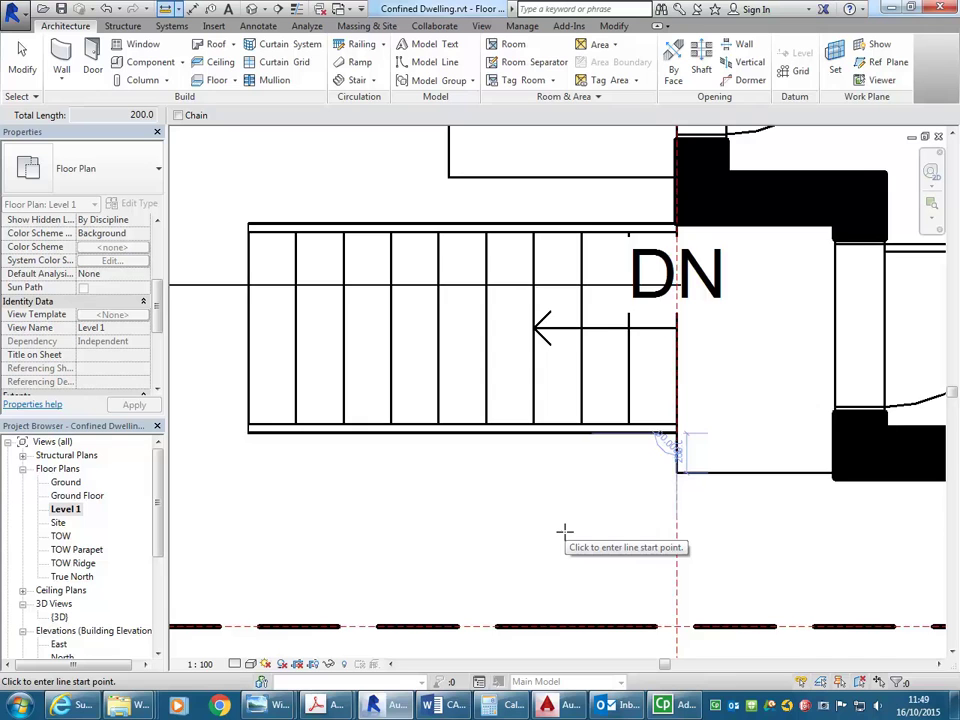
{"action": "middle_click_drag", "start_coordinate": [414, 531], "coordinate": [446, 538]}
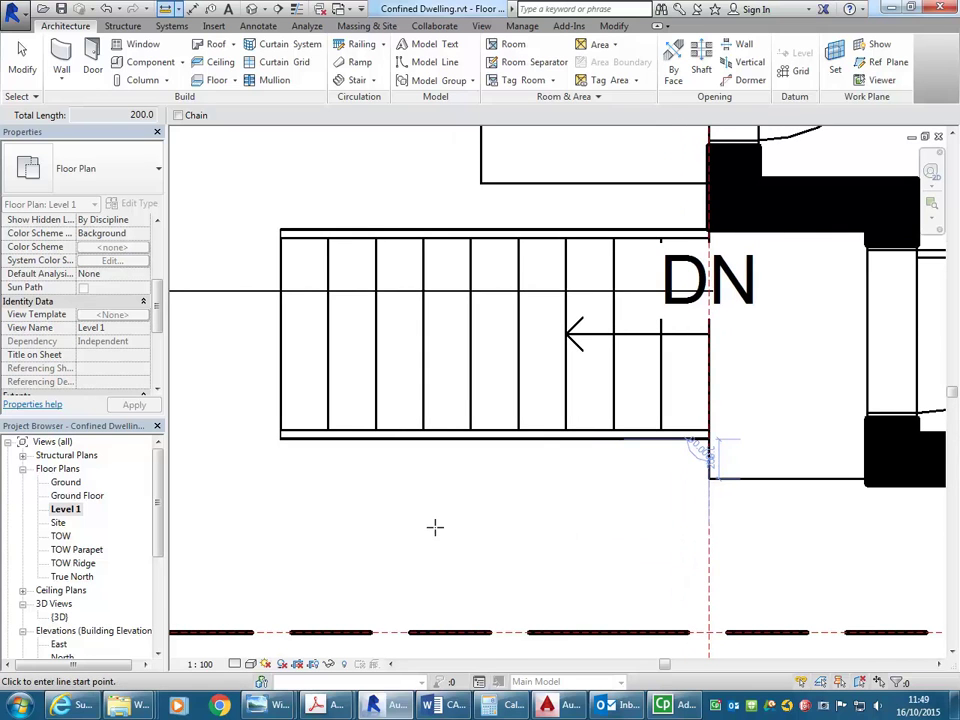
{"action": "key", "text": "Escape"}
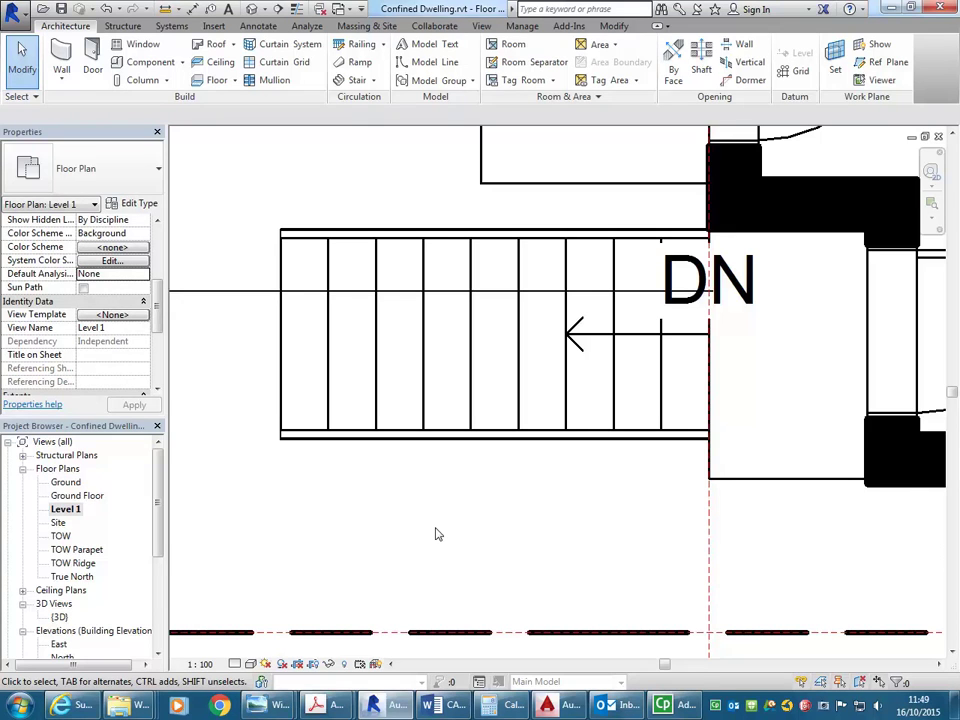
Browse the site photos for the landing at the foot of the entry stair, then return to the Revit model
{"action": "scroll", "coordinate": [447, 507], "scroll_direction": "down", "scroll_amount": 1}
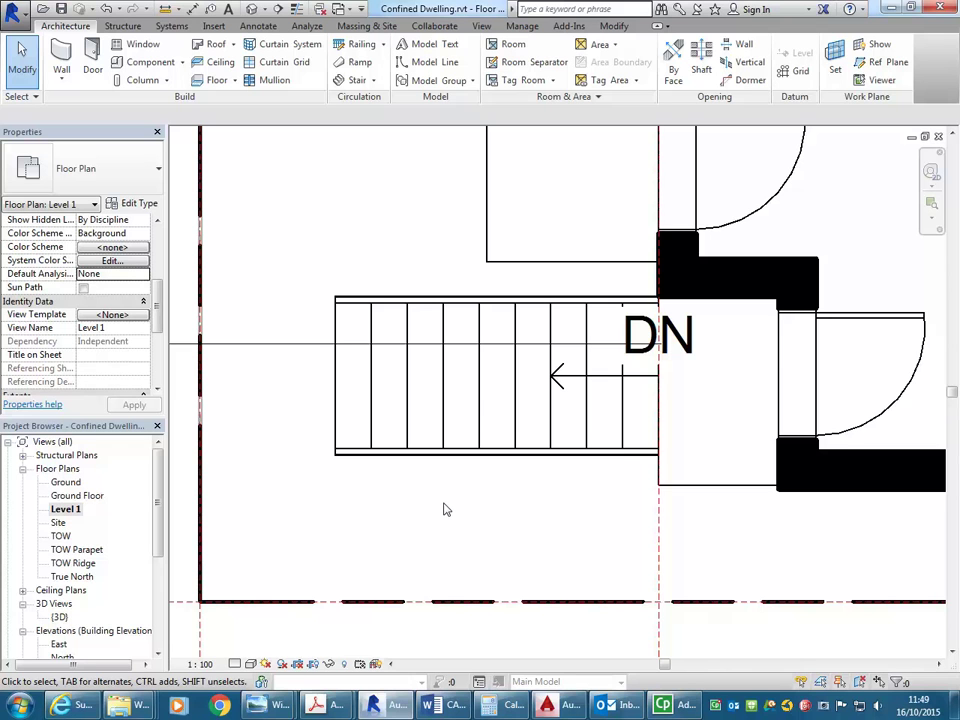
{"action": "middle_click_drag", "start_coordinate": [447, 510], "coordinate": [514, 500]}
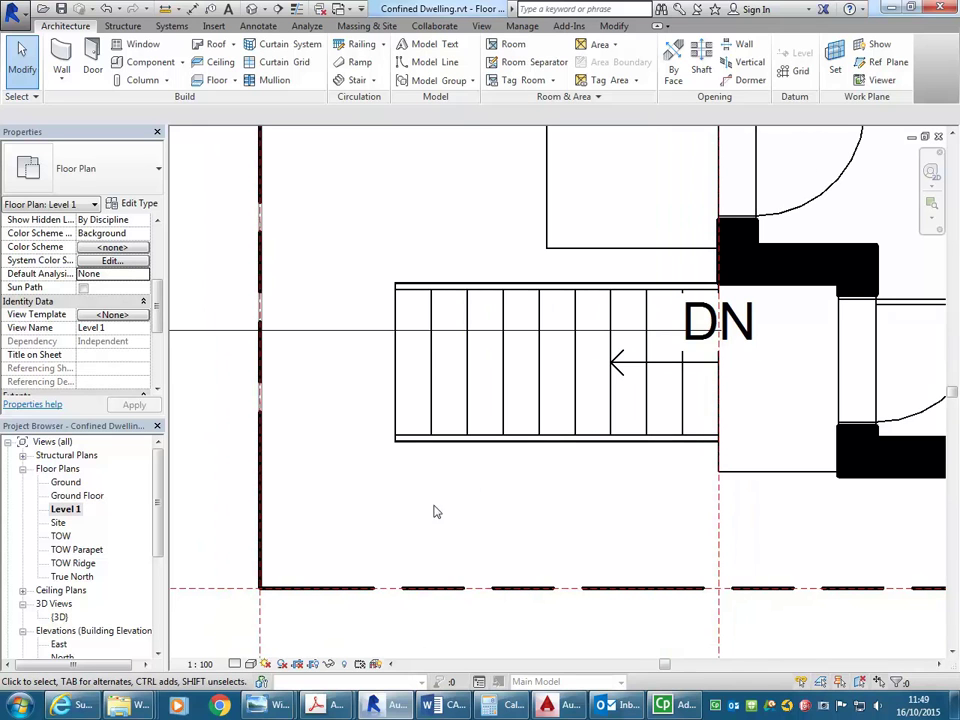
{"action": "mouse_move", "coordinate": [318, 703]}
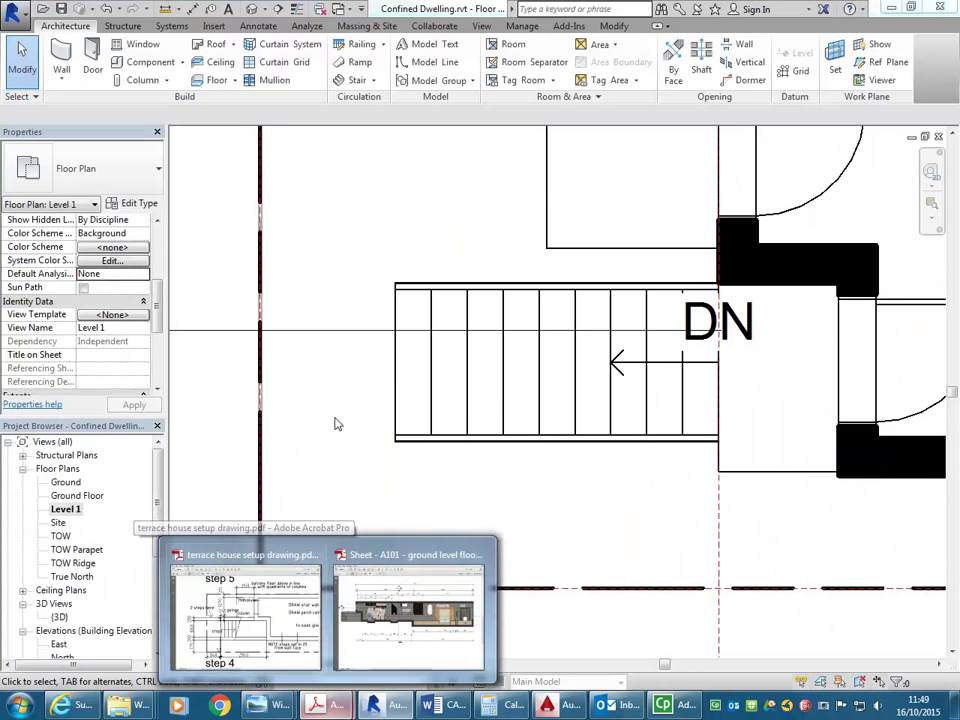
{"action": "mouse_move", "coordinate": [258, 704]}
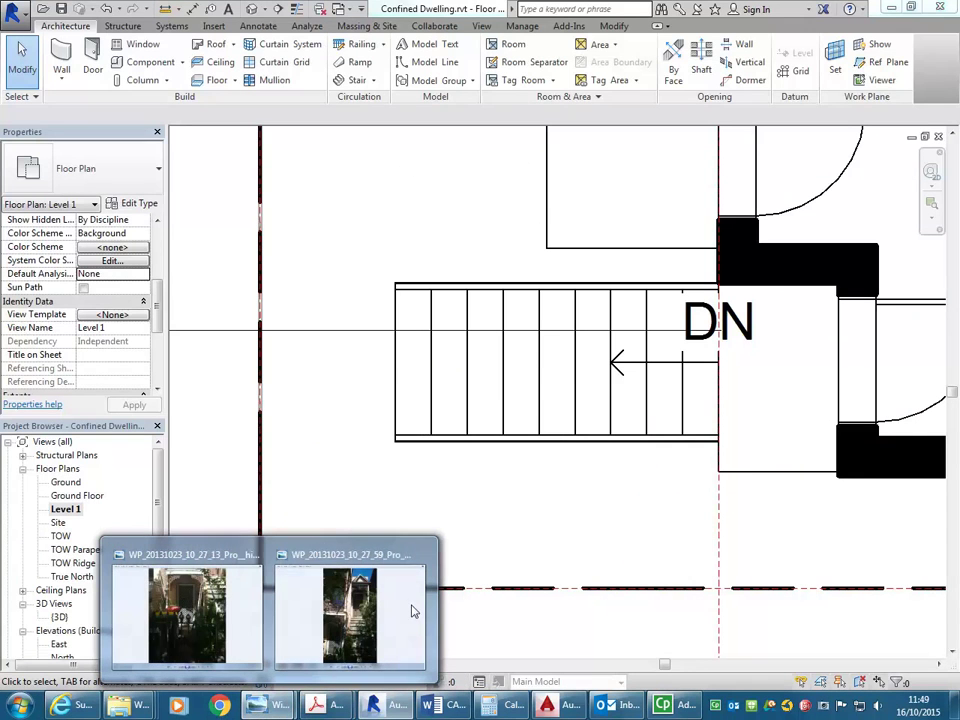
{"action": "left_click", "coordinate": [350, 612]}
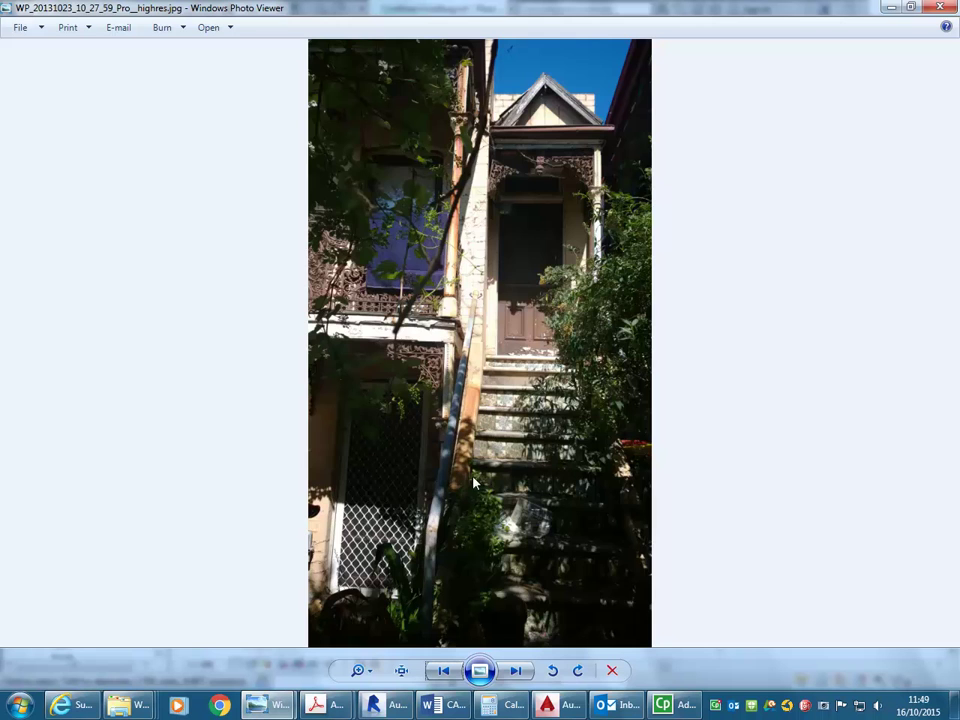
{"action": "left_click", "coordinate": [515, 670]}
{"action": "left_click", "coordinate": [515, 670]}
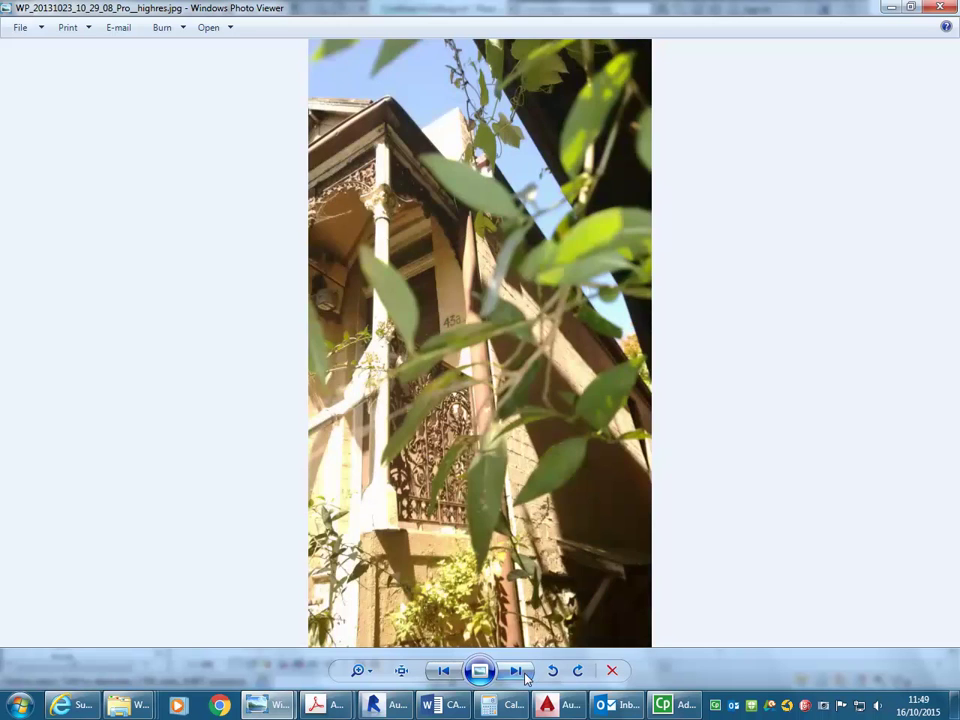
{"action": "left_click", "coordinate": [515, 670]}
{"action": "left_click", "coordinate": [516, 671]}
{"action": "left_click", "coordinate": [516, 671]}
{"action": "left_click", "coordinate": [516, 671]}
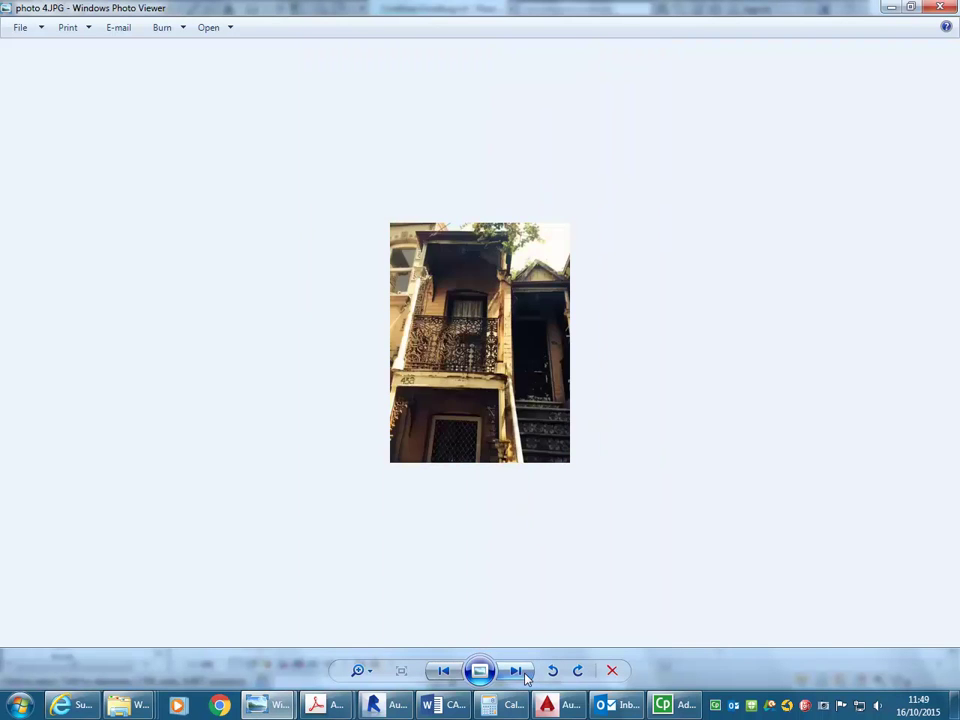
{"action": "left_click", "coordinate": [516, 671]}
{"action": "left_click", "coordinate": [516, 671]}
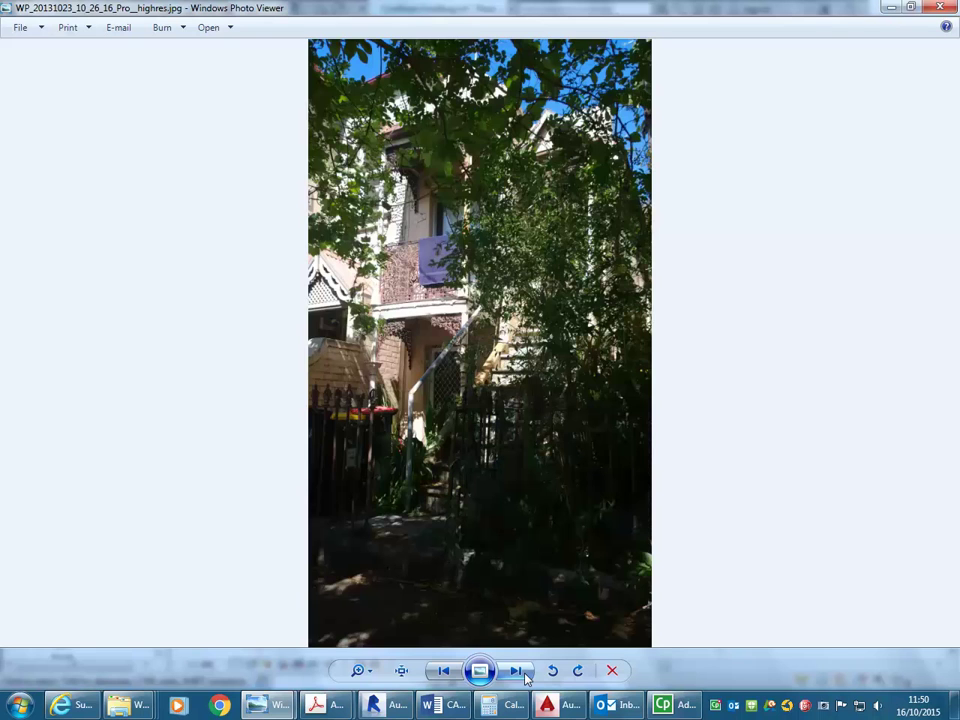
{"action": "scroll", "coordinate": [370, 570], "scroll_direction": "up", "scroll_amount": 2}
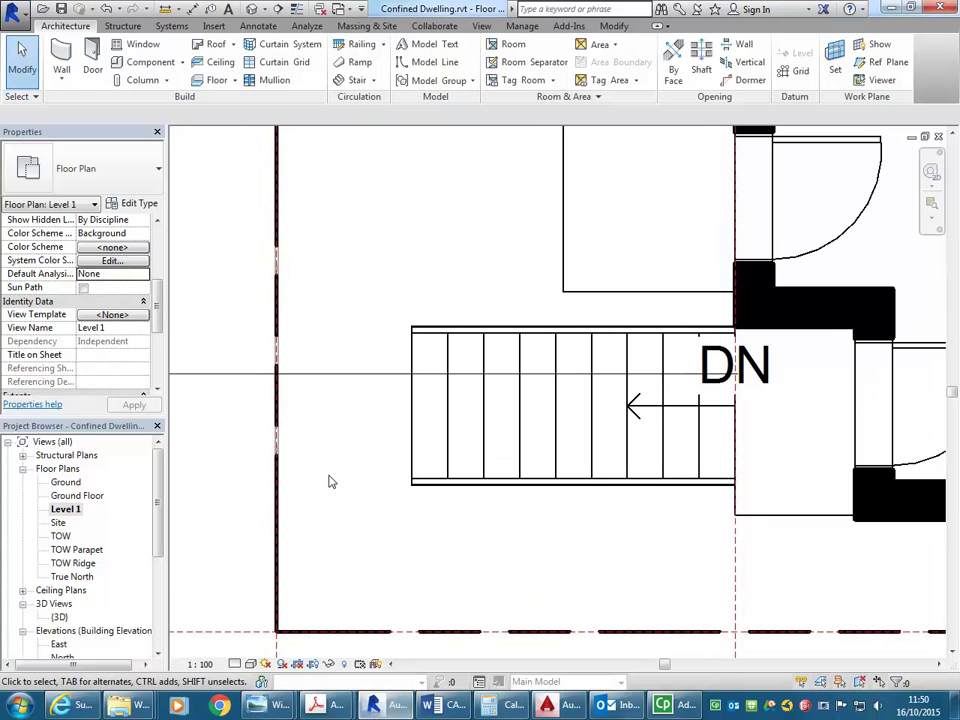
In the Ground Floor plan, start a new floor at the foot of the entry stair using the Generic 300mm type
{"action": "double_click", "coordinate": [74, 497]}
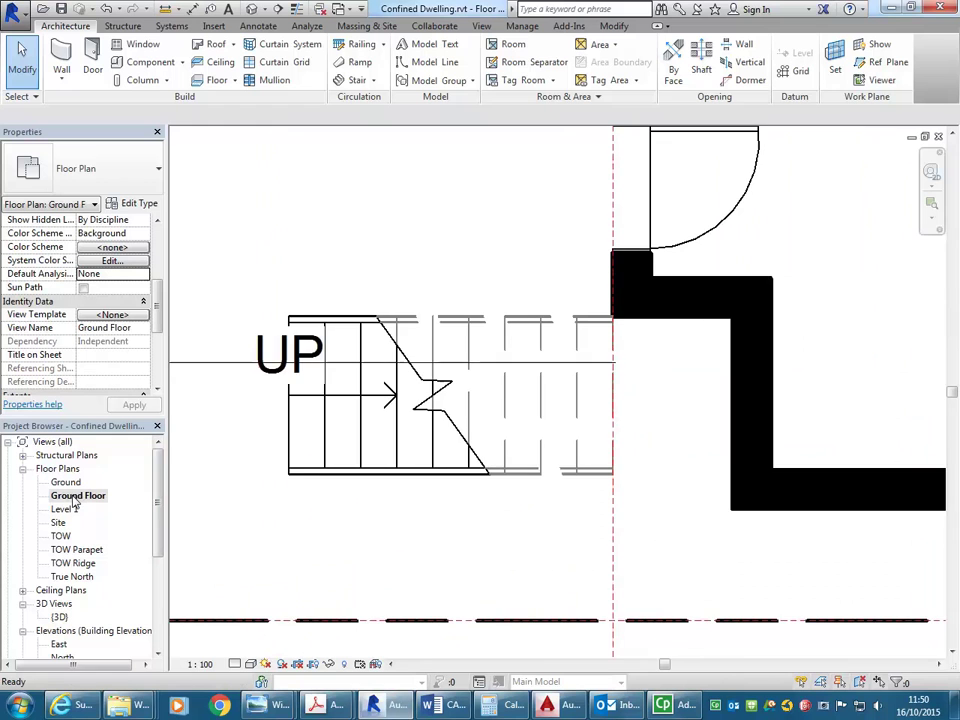
{"action": "middle_click_drag", "start_coordinate": [296, 497], "coordinate": [553, 501]}
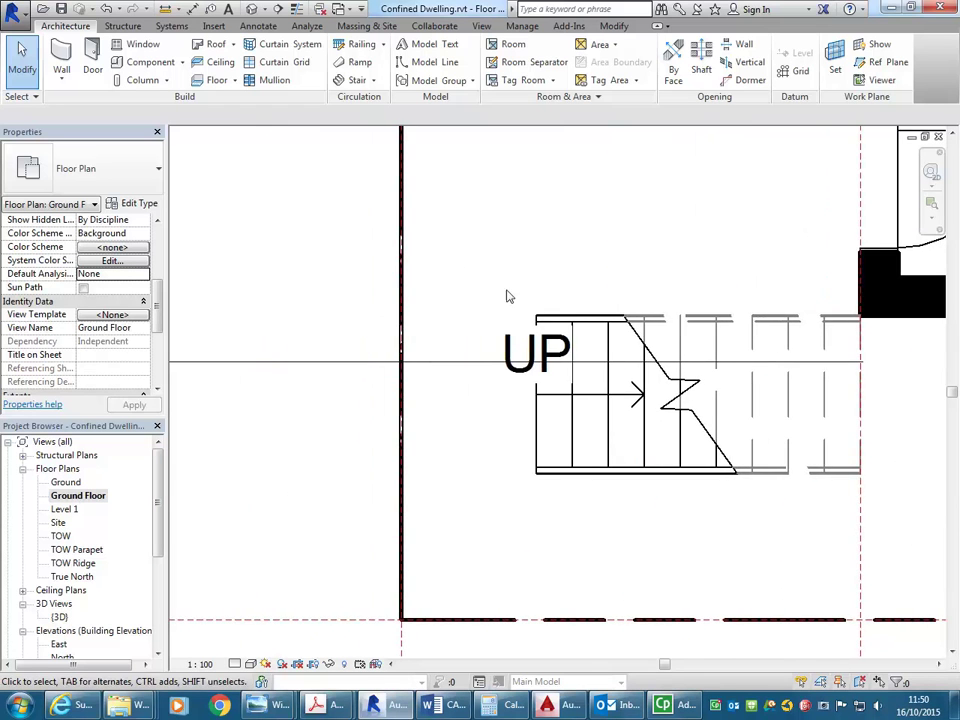
{"action": "scroll", "coordinate": [507, 296], "scroll_direction": "up", "scroll_amount": 1}
{"action": "middle_click_drag", "start_coordinate": [506, 294], "coordinate": [399, 270]}
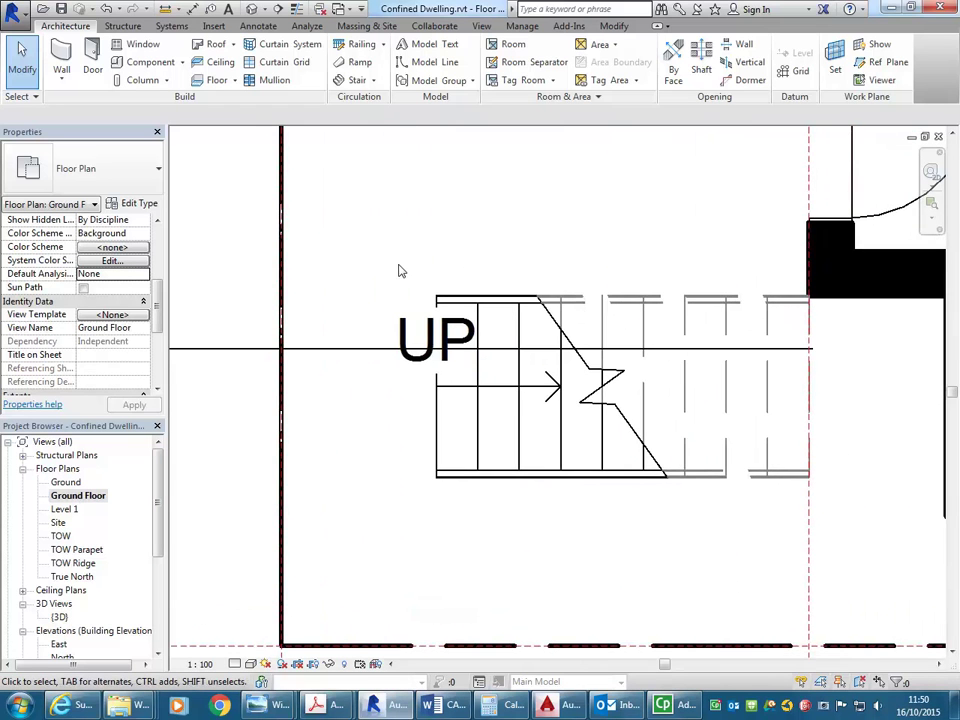
{"action": "left_click", "coordinate": [206, 82]}
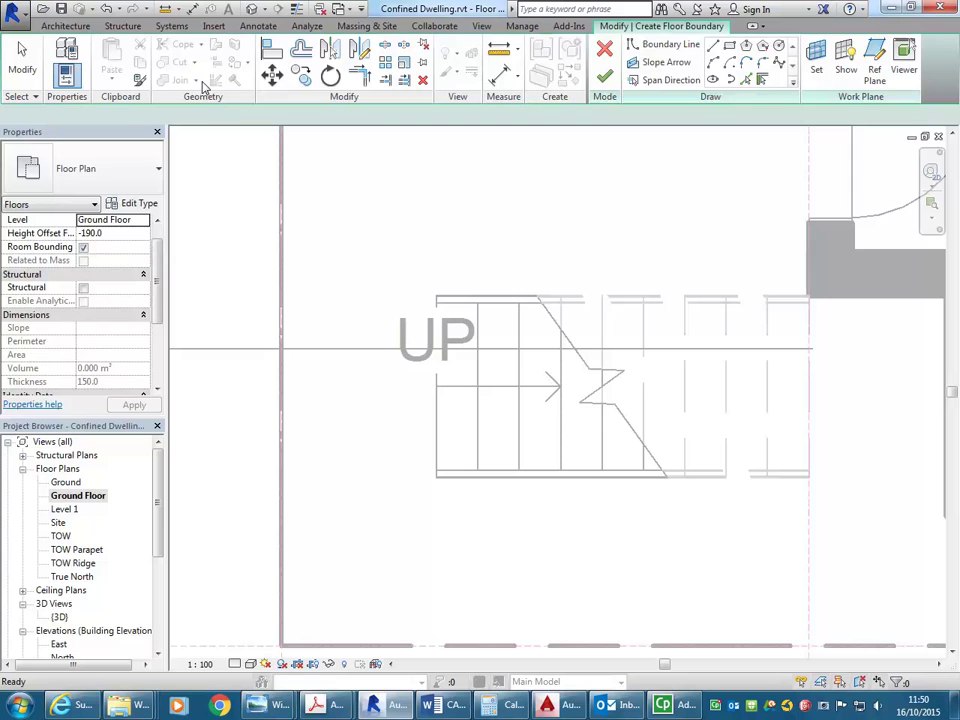
{"action": "left_click", "coordinate": [95, 174]}
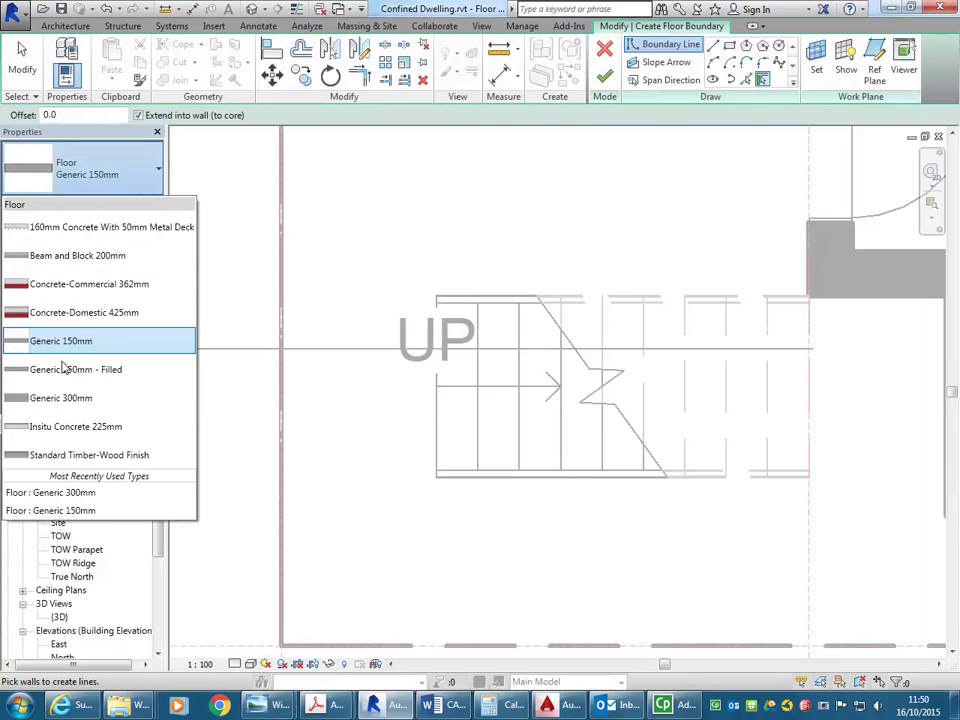
{"action": "left_click", "coordinate": [78, 398]}
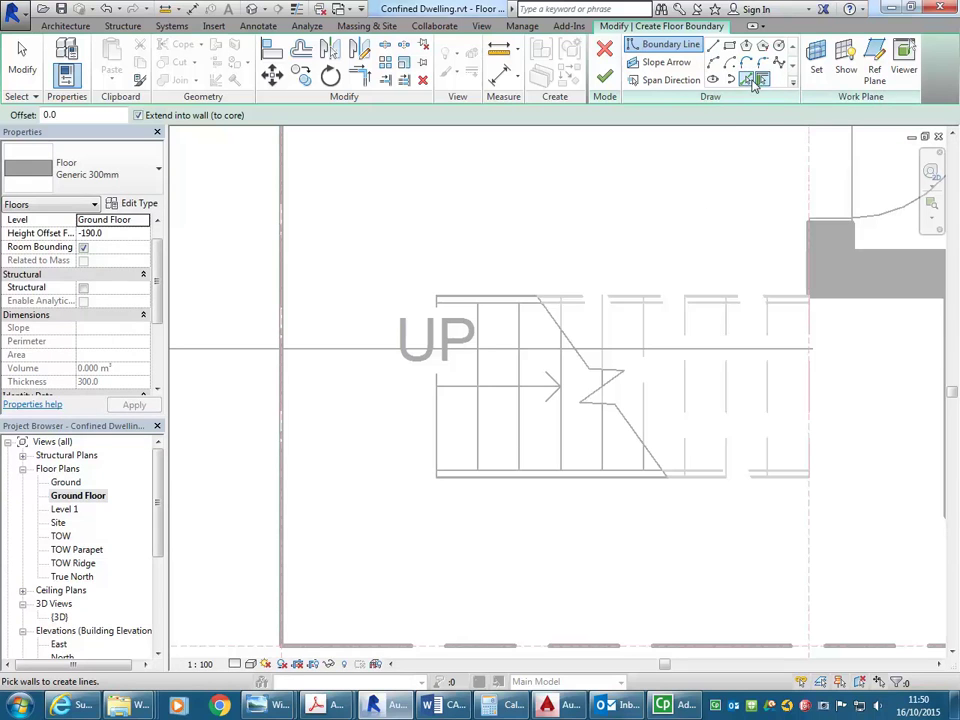
Create floor boundary lines from the front property line and the entry stair's second riser line with zero offset
{"action": "left_click", "coordinate": [746, 80]}
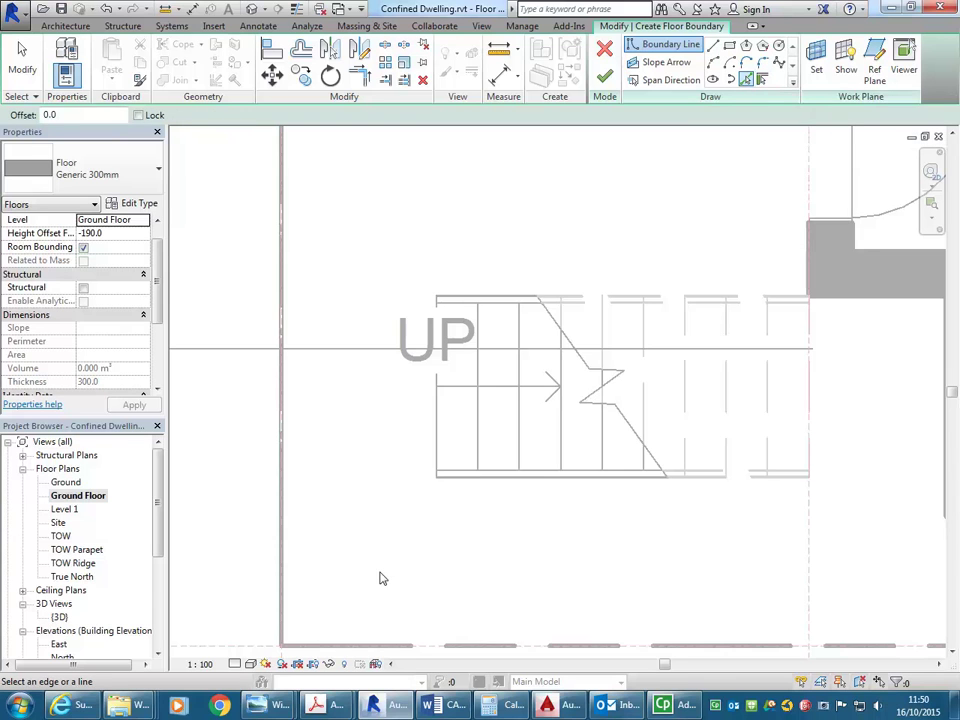
{"action": "left_click", "coordinate": [281, 405]}
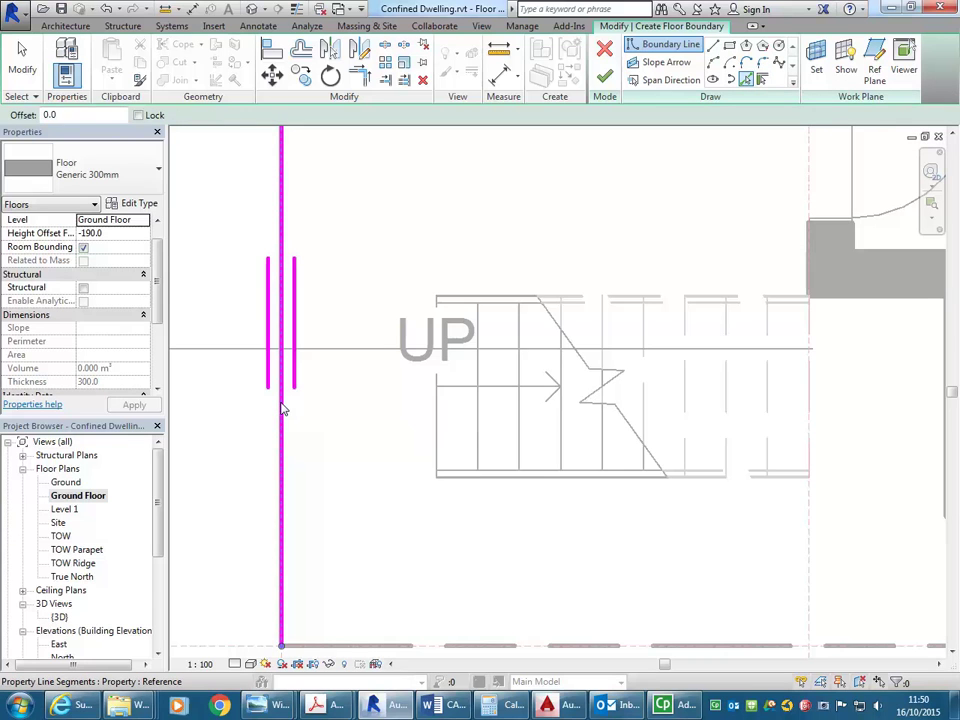
{"action": "left_click", "coordinate": [481, 437]}
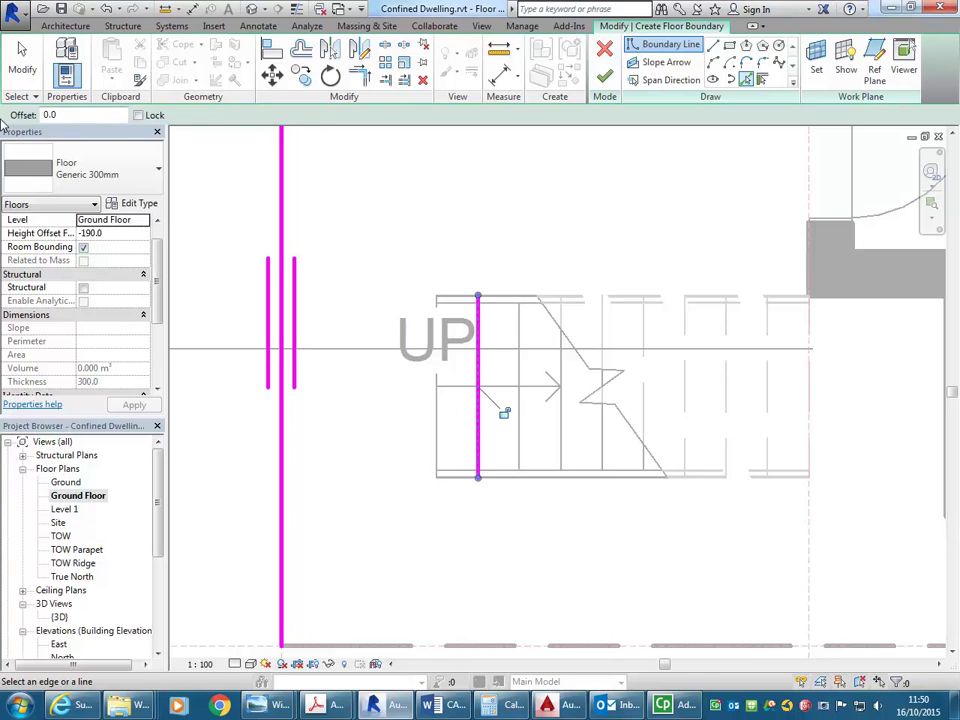
Add floor boundary lines offset 200 outward from both long sides of the entry stair
{"action": "left_click_drag", "start_coordinate": [94, 114], "coordinate": [15, 120]}
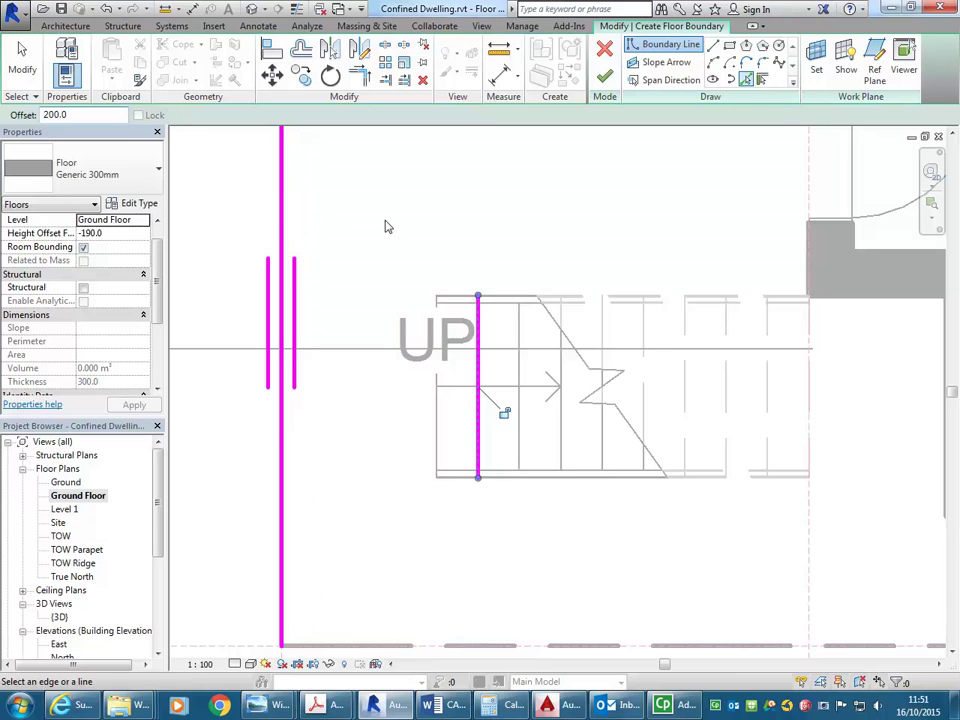
{"action": "left_click", "coordinate": [452, 301]}
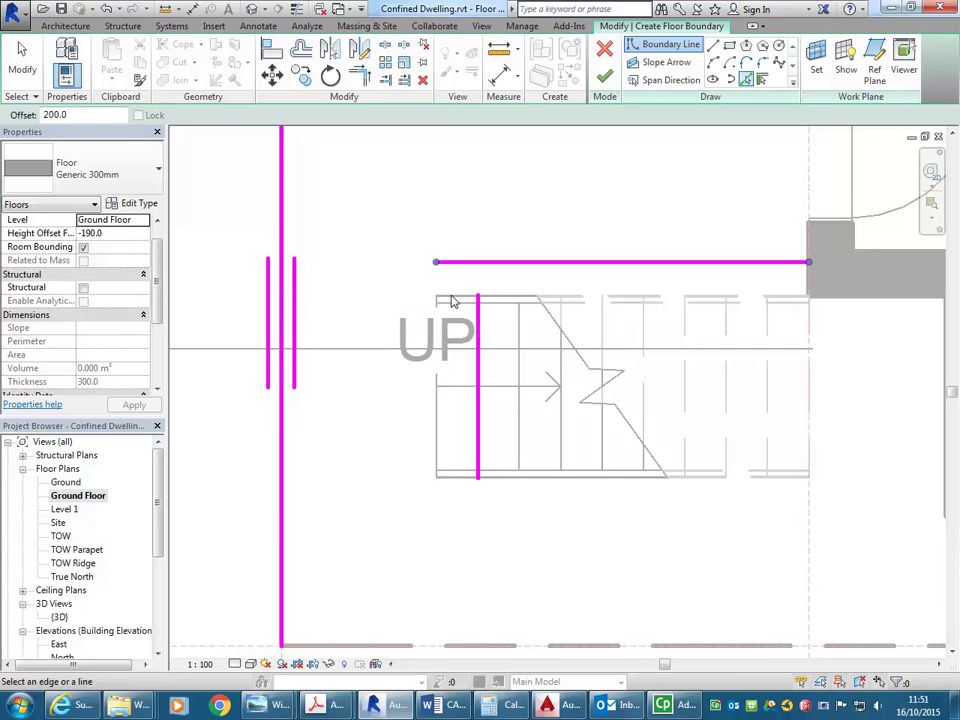
{"action": "key", "text": "Tab"}
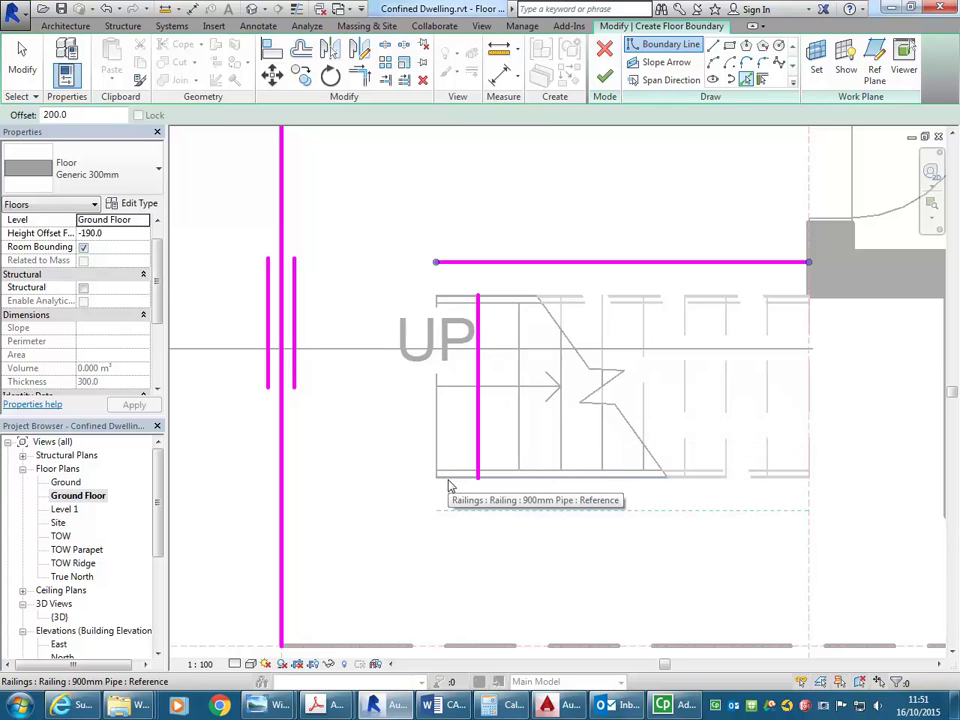
{"action": "left_click", "coordinate": [449, 486]}
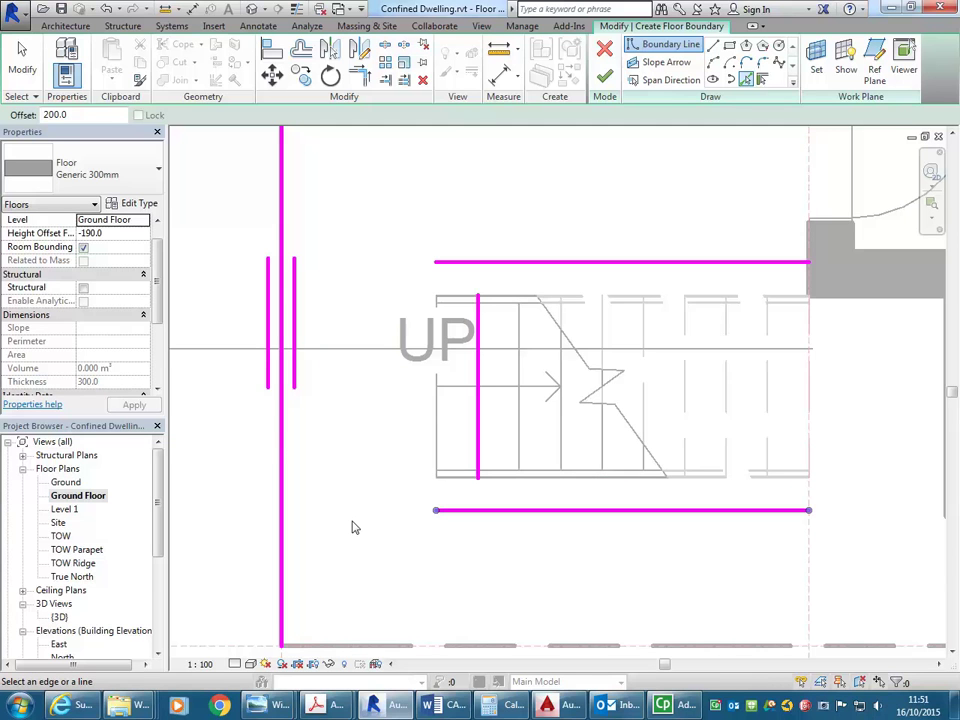
Trim and extend the four floor boundary lines to corners, forming a closed rectangle between the property line and the stair
{"action": "left_click", "coordinate": [360, 77]}
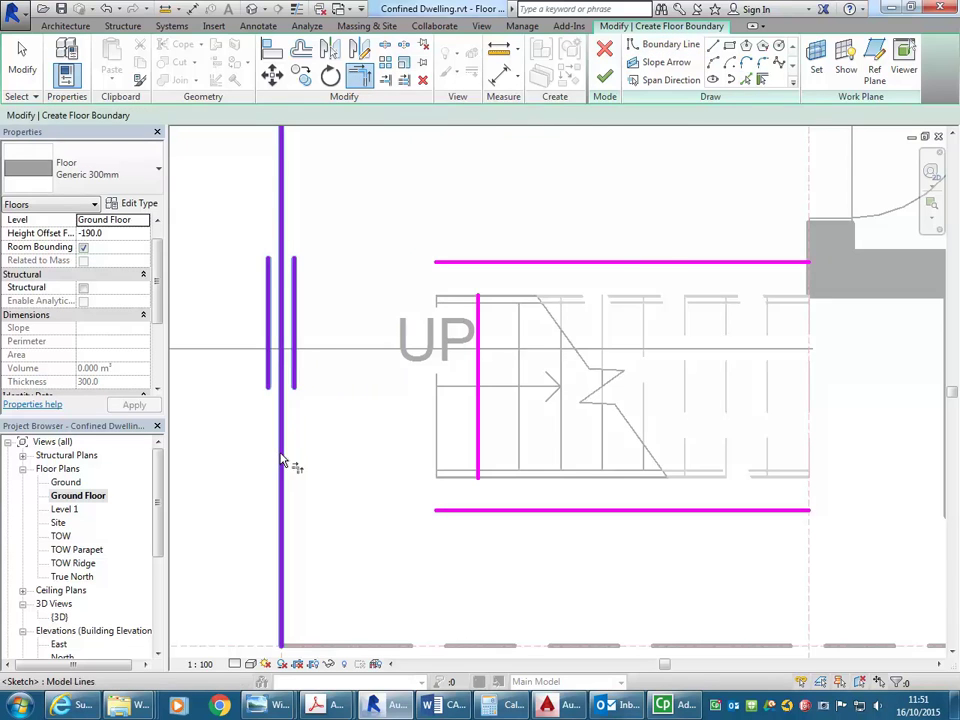
{"action": "left_click", "coordinate": [283, 461]}
{"action": "left_click", "coordinate": [452, 264]}
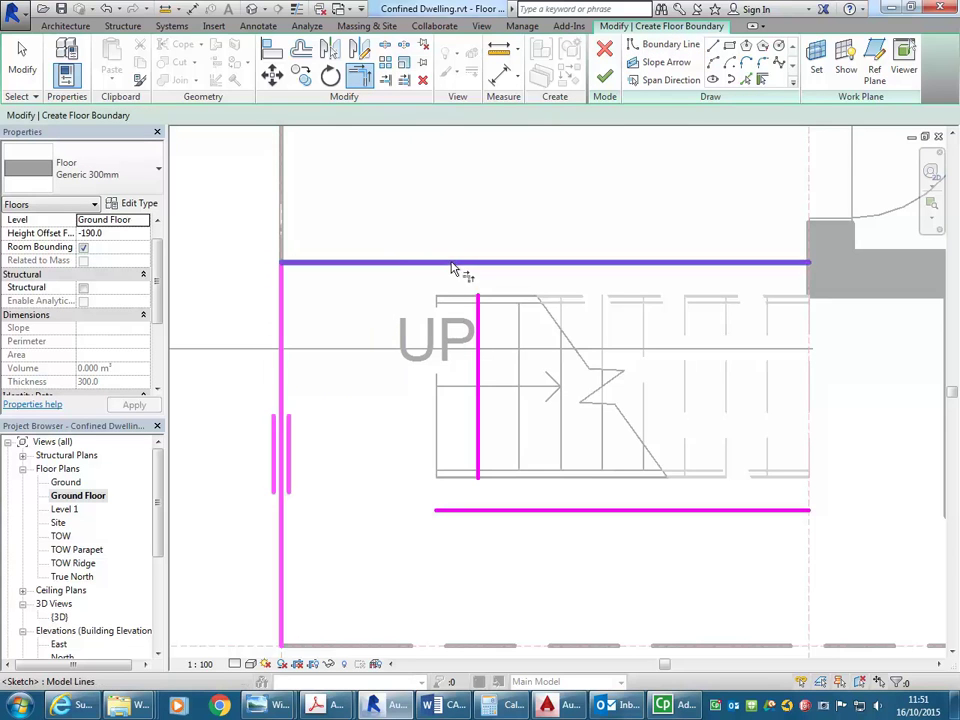
{"action": "left_click", "coordinate": [480, 325]}
{"action": "left_click", "coordinate": [478, 452]}
{"action": "left_click", "coordinate": [458, 510]}
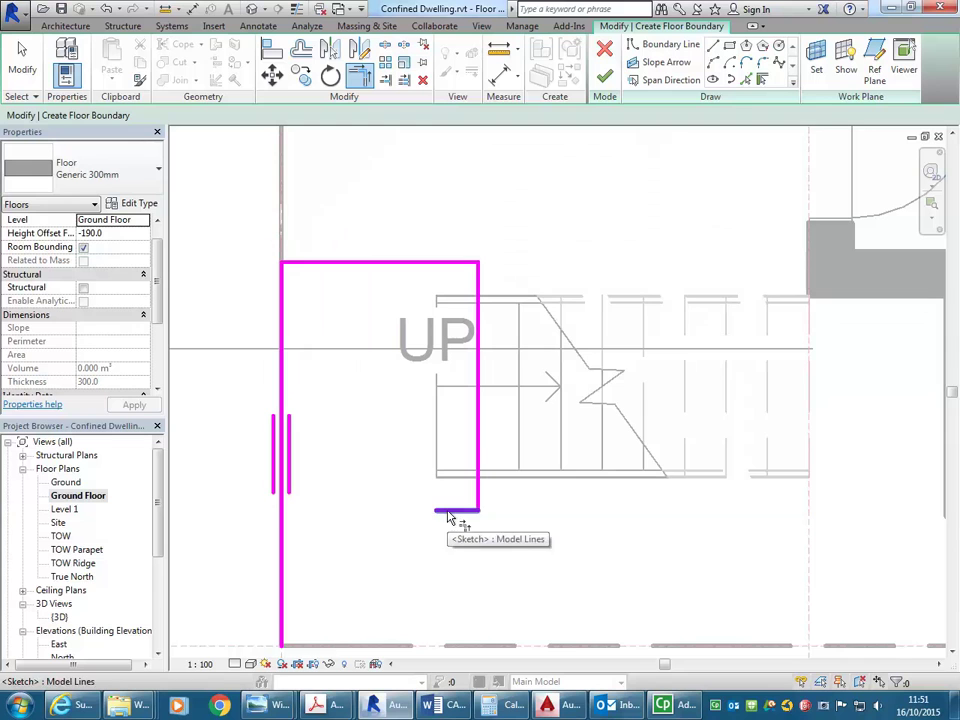
{"action": "left_click", "coordinate": [447, 510]}
{"action": "left_click", "coordinate": [283, 450]}
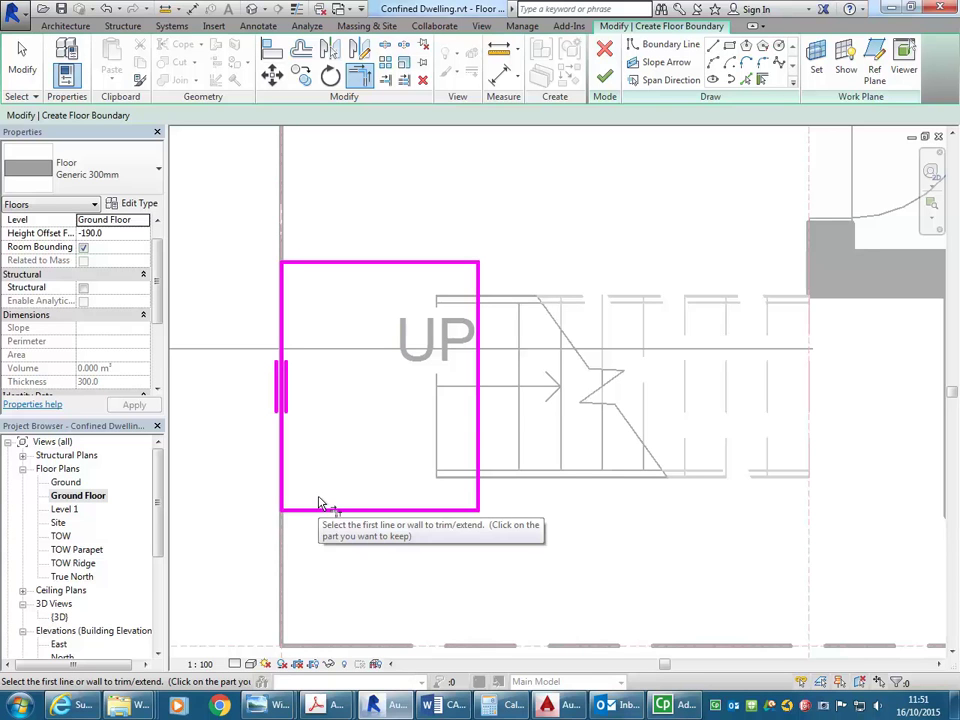
Set the floor's height offset from level to 250 and finish the floor sketch
{"action": "middle_click_drag", "start_coordinate": [208, 364], "coordinate": [255, 364]}
{"action": "scroll", "coordinate": [242, 381], "scroll_direction": "up", "scroll_amount": 1}
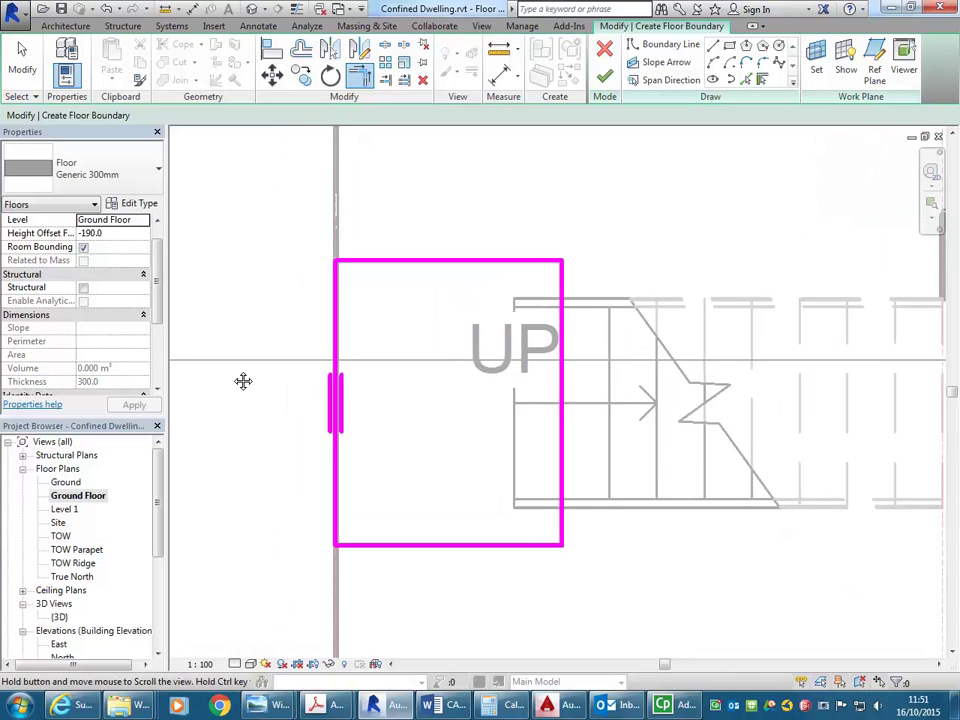
{"action": "left_click", "coordinate": [116, 234]}
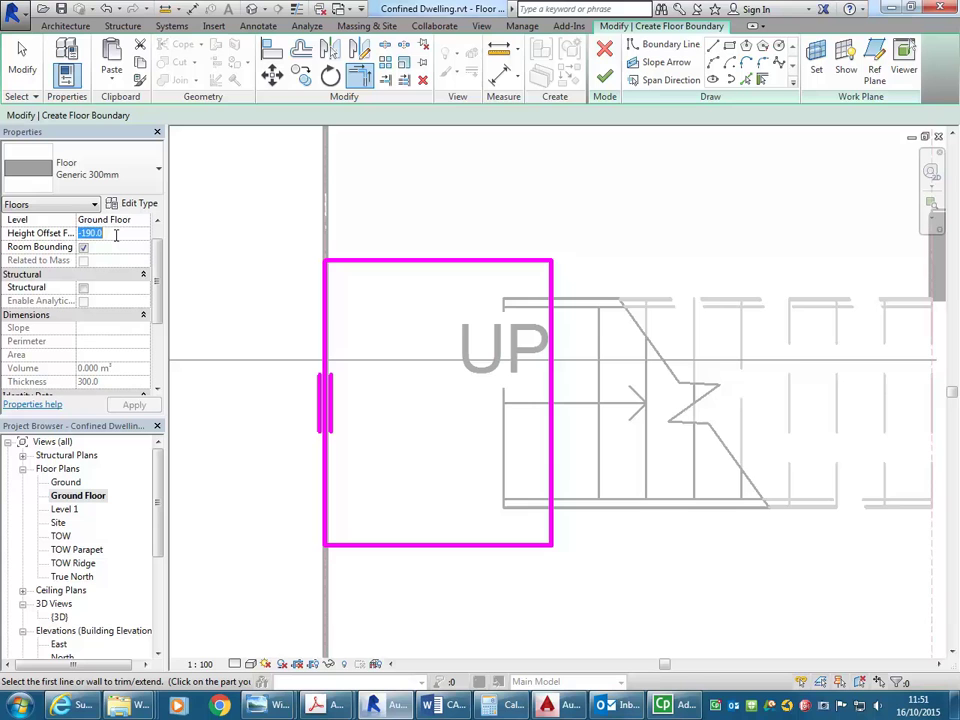
{"action": "type", "text": "250.0"}
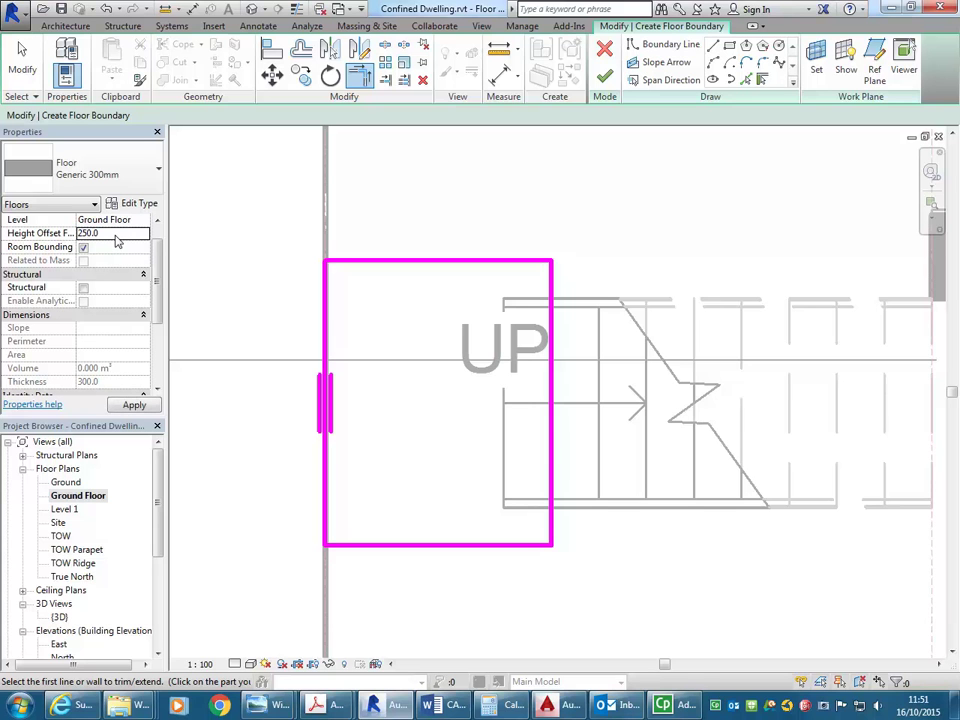
{"action": "left_click", "coordinate": [604, 76]}
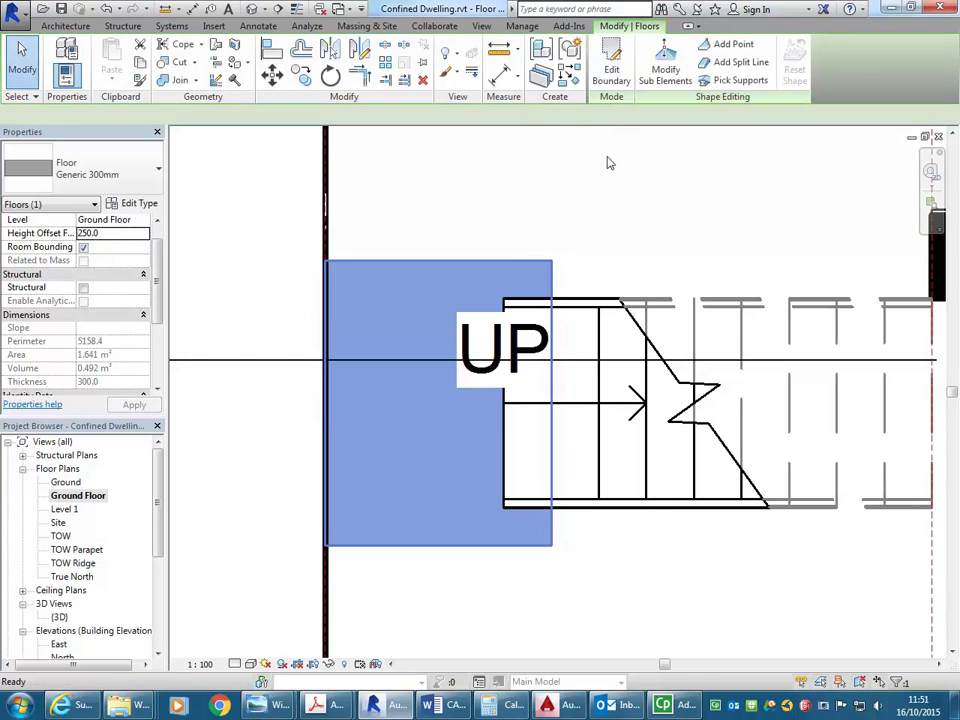
{"action": "left_click", "coordinate": [565, 228]}
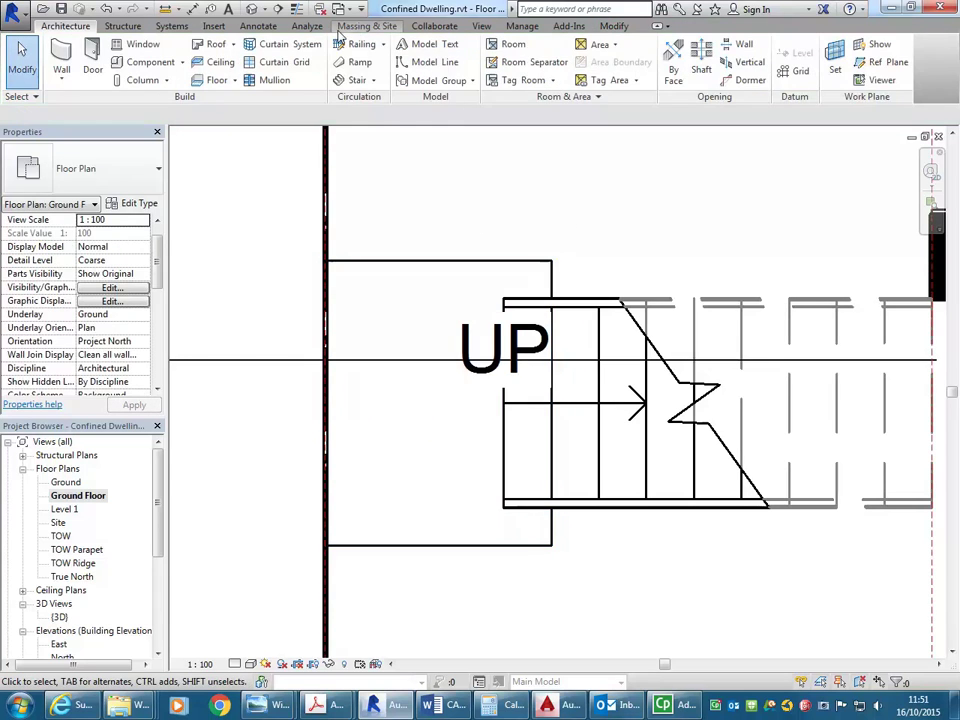
Inspect the new floor slab and the foot of the entry stair in the 3D view
{"action": "left_click", "coordinate": [253, 9]}
{"action": "scroll", "coordinate": [528, 527], "scroll_direction": "up", "scroll_amount": 3}
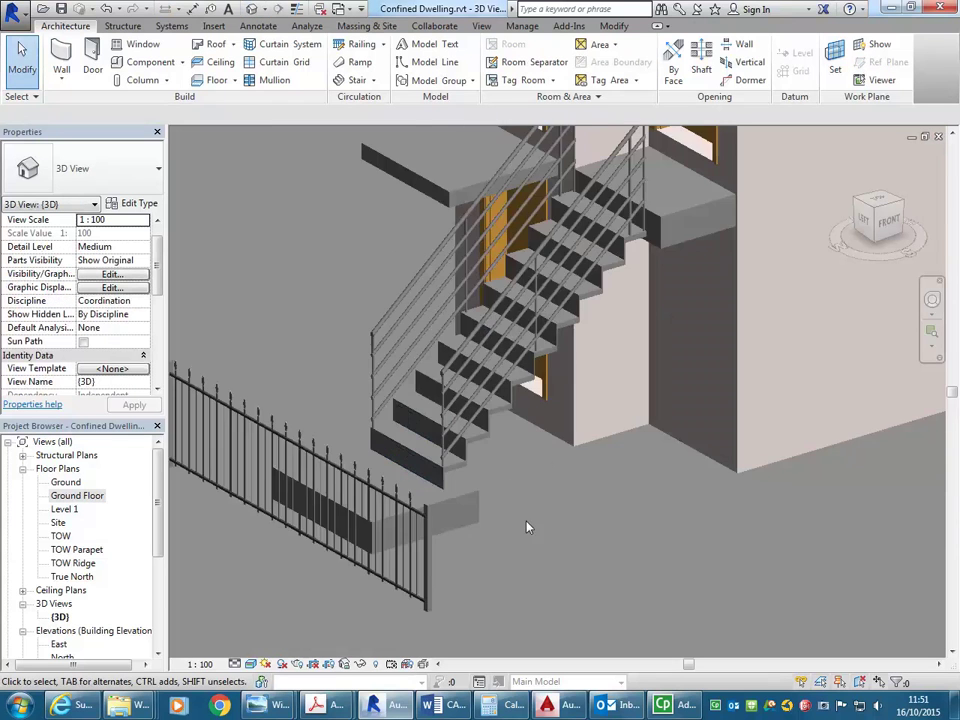
{"action": "middle_click_drag", "start_coordinate": [528, 527], "coordinate": [372, 536], "text": "shift"}
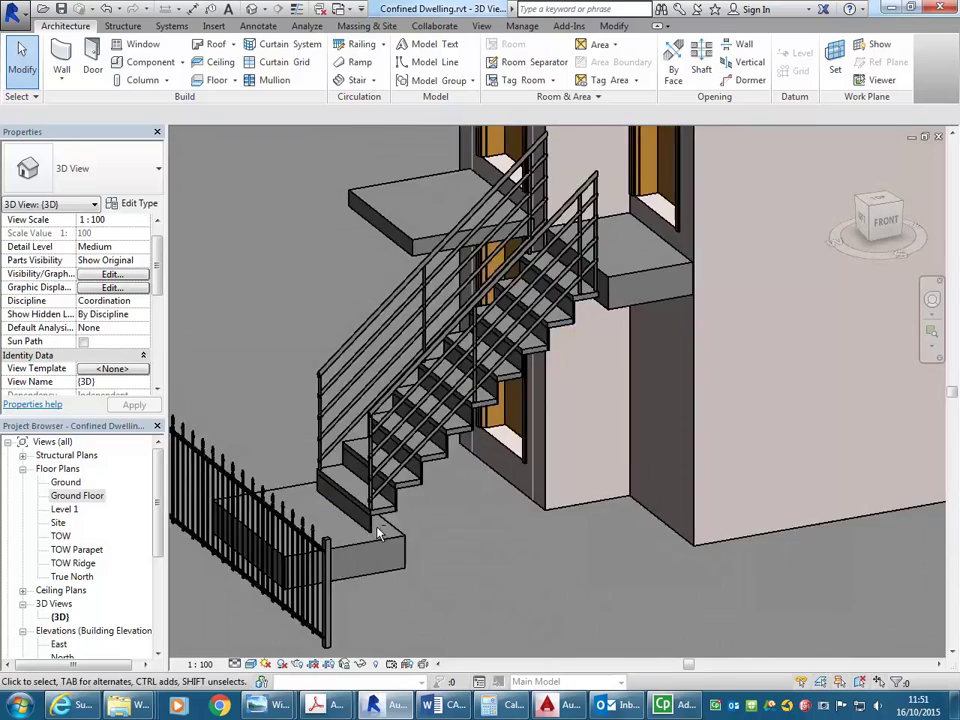